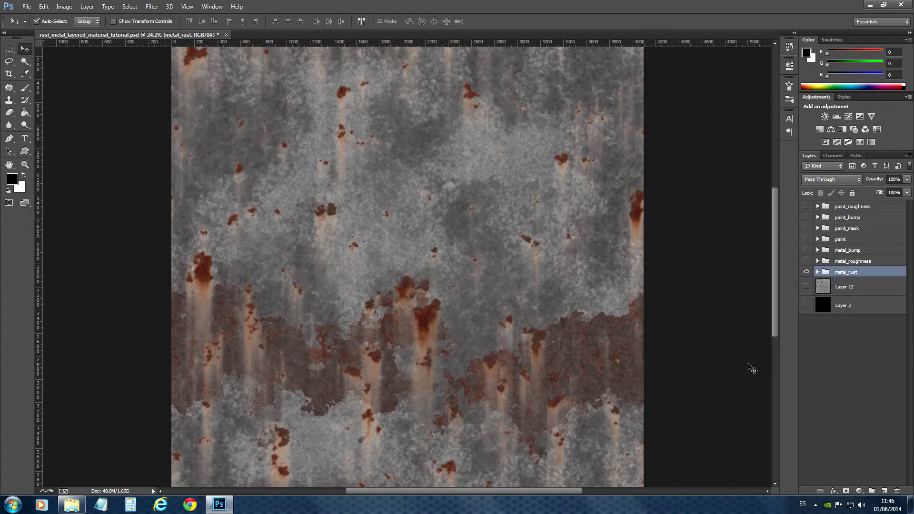
Step: Hide the metal_rust group, then show the paint group and list its four layers
click(806, 272)
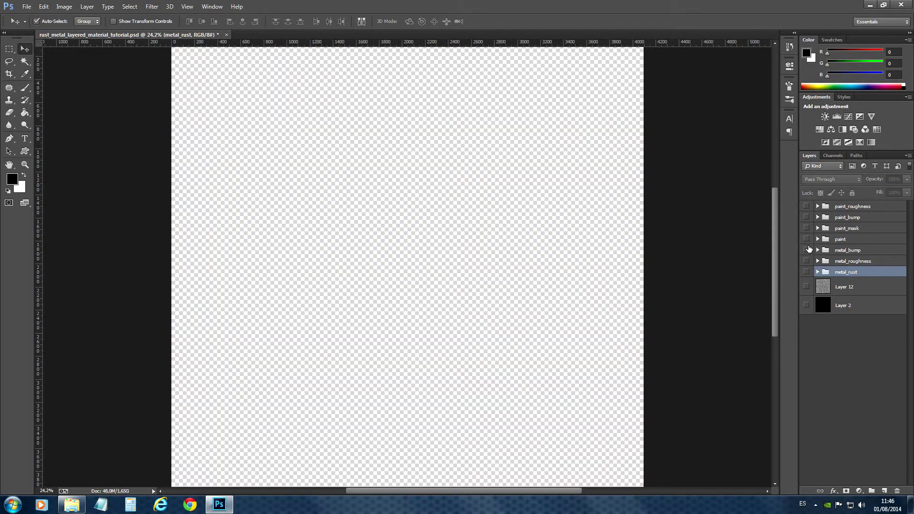
click(806, 239)
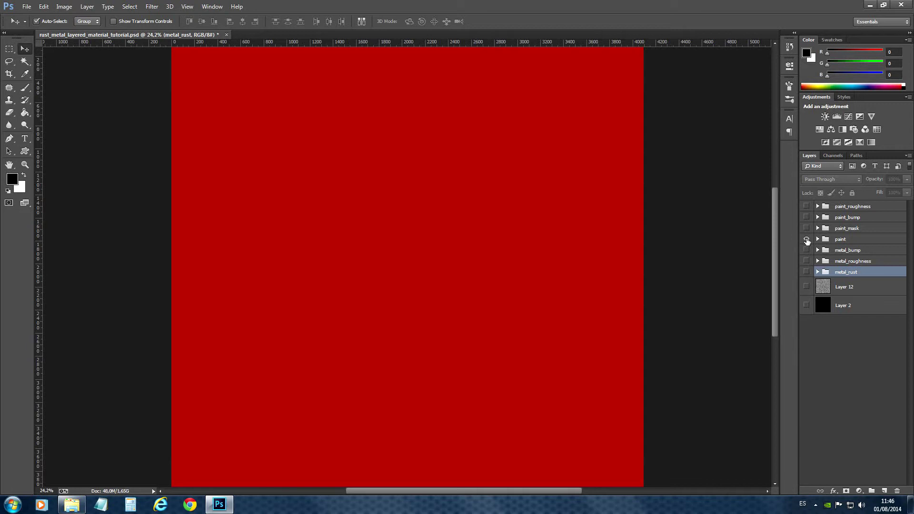
click(817, 239)
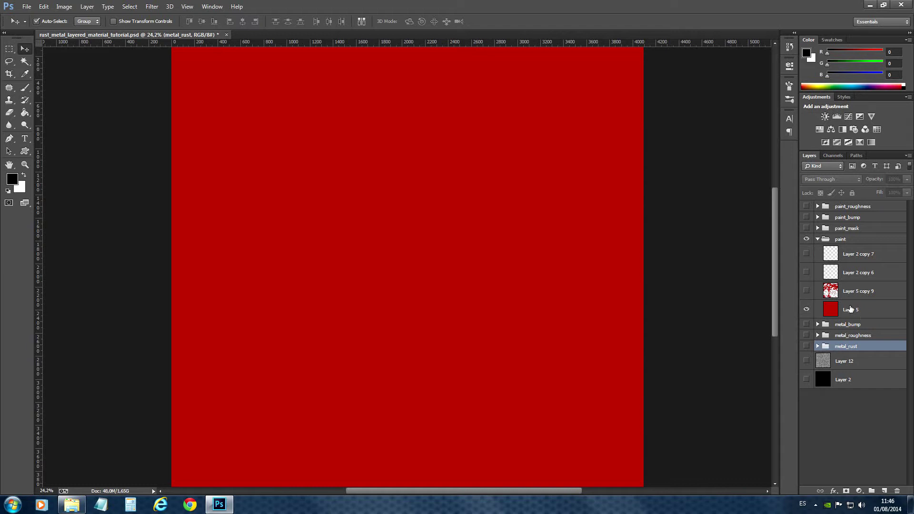
Step: Swap solid red Layer 5 for patchy Layer 5 copy 9 and compare it over the rusty metal
click(805, 309)
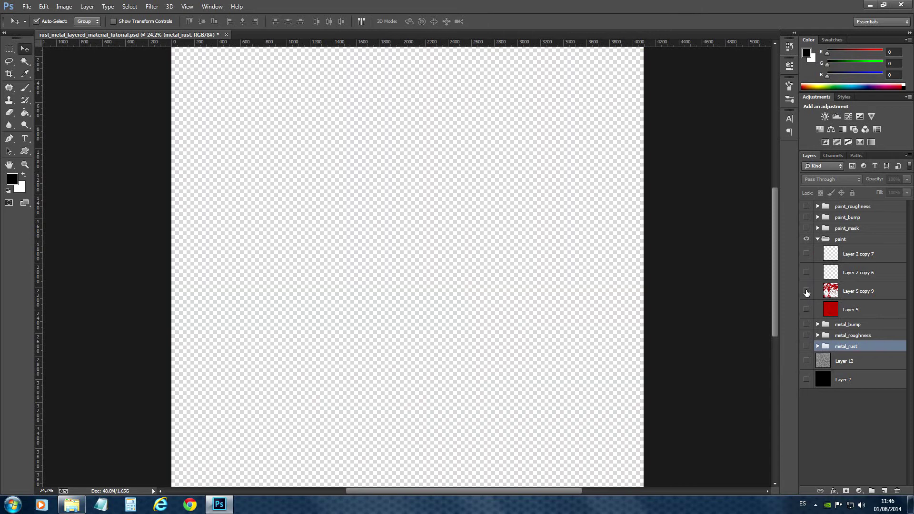
click(806, 291)
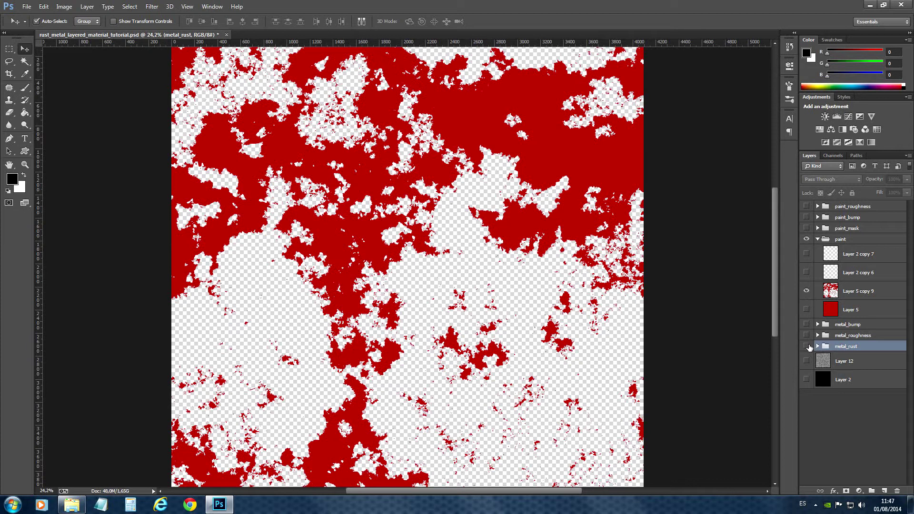
click(806, 346)
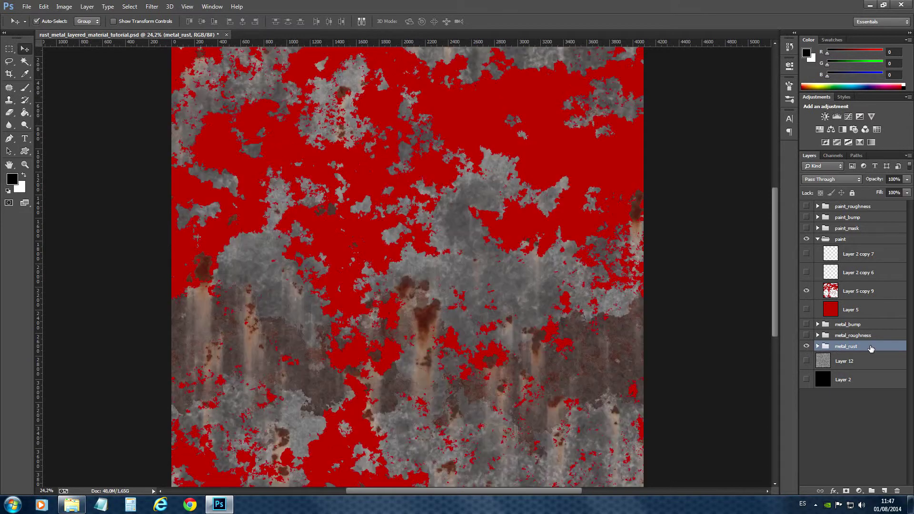
click(806, 347)
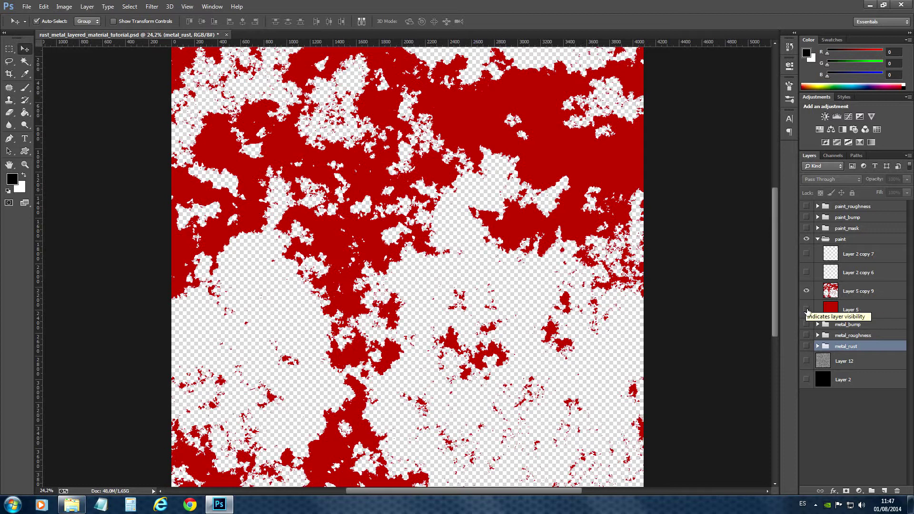
Step: Re-enable Layer 5 and add the rust streaks of Layer 2 copy 6 and spots of copy 7
click(806, 310)
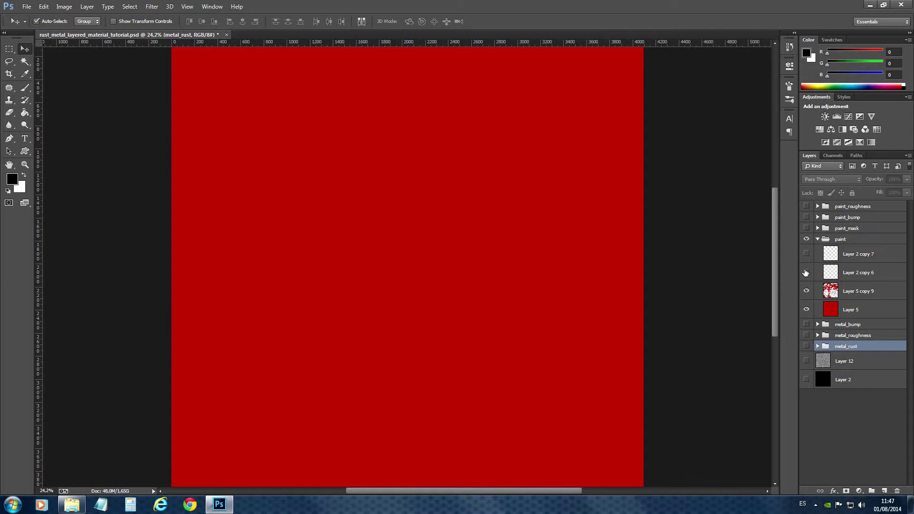
click(806, 272)
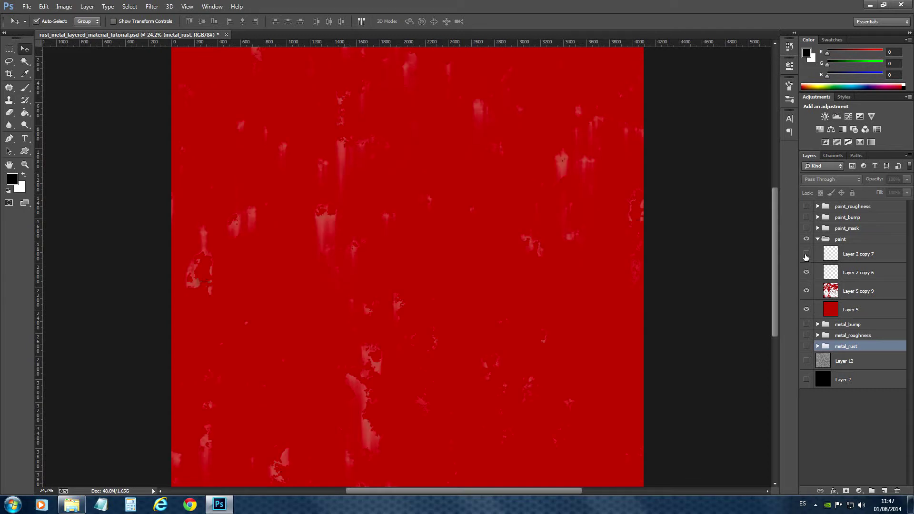
click(806, 254)
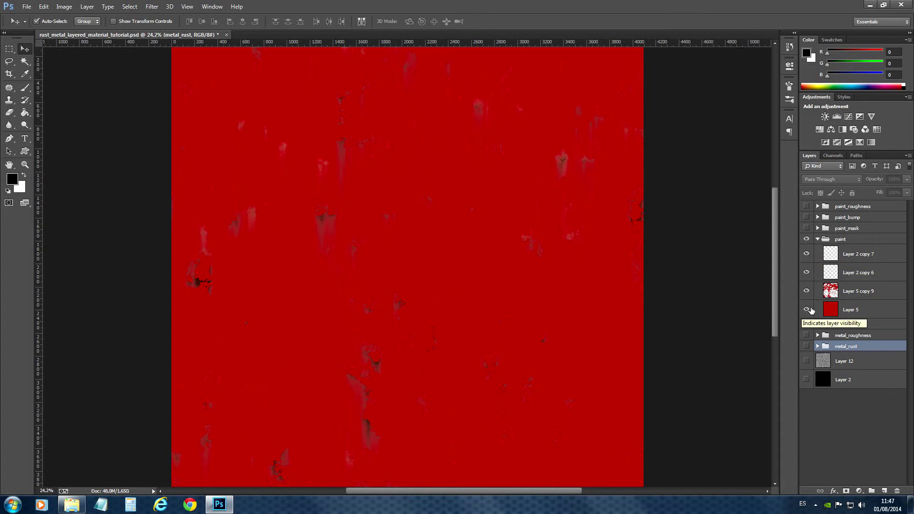
Step: Preview the paint patches over metal_rust, then restore Layer 5 and collapse the paint group
click(806, 309)
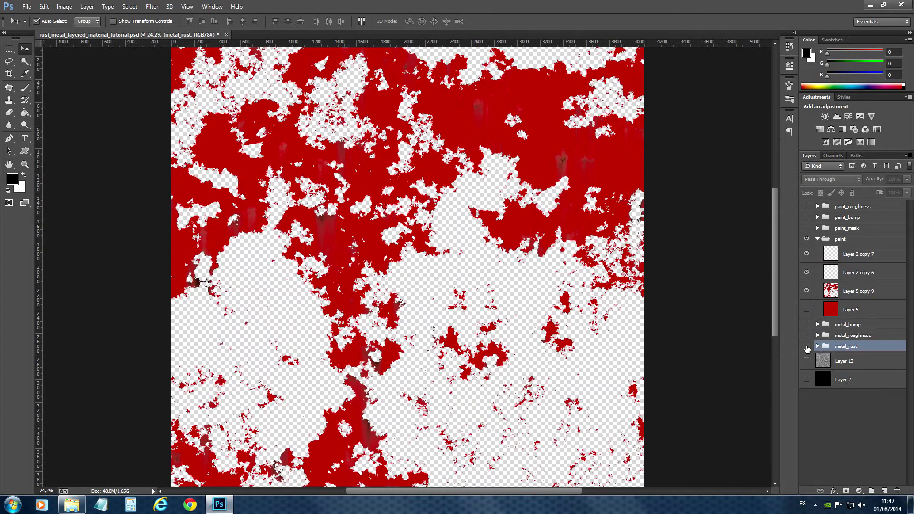
click(806, 346)
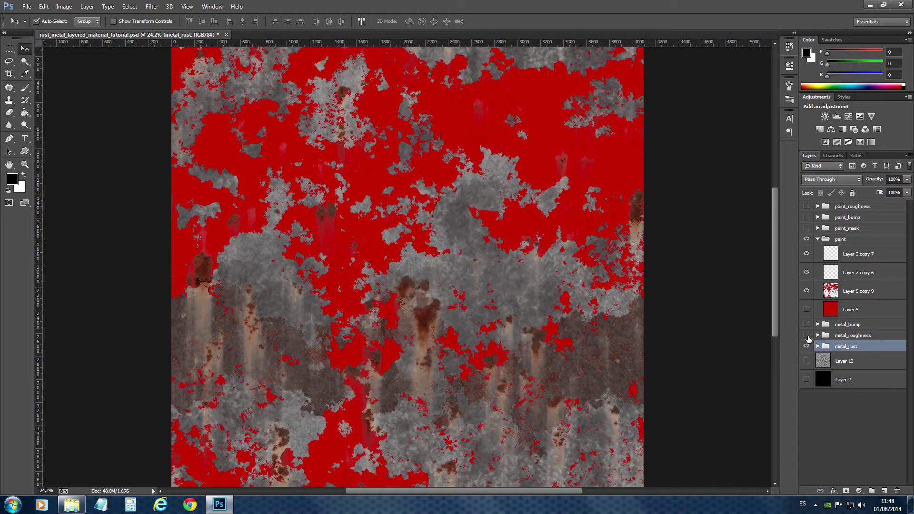
click(806, 346)
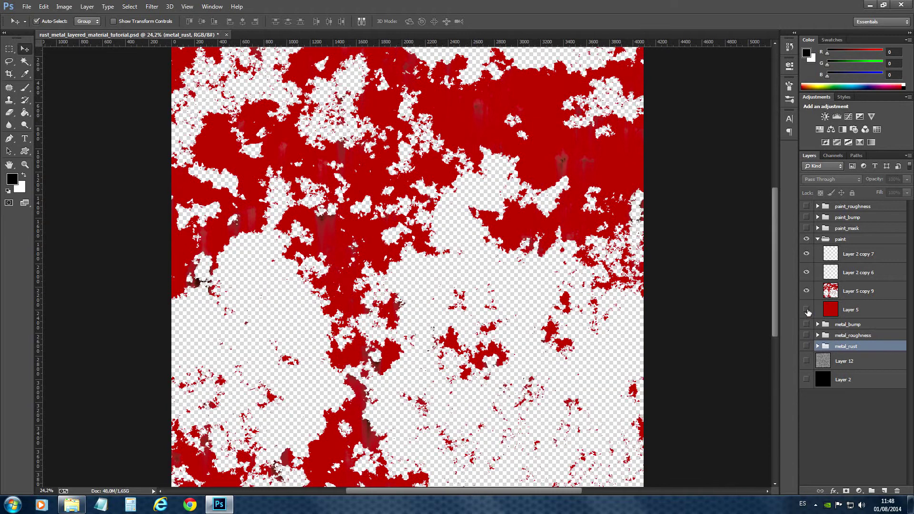
click(806, 309)
click(817, 239)
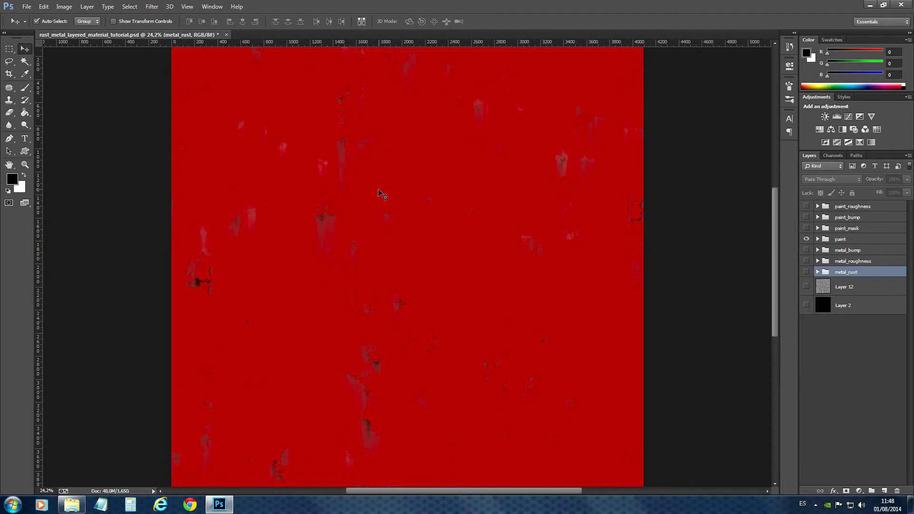
Step: Show paint_roughness with Layer 11 copy, Layer 2 copy 8 streaks and the black Layer 2 backing enabled
click(806, 206)
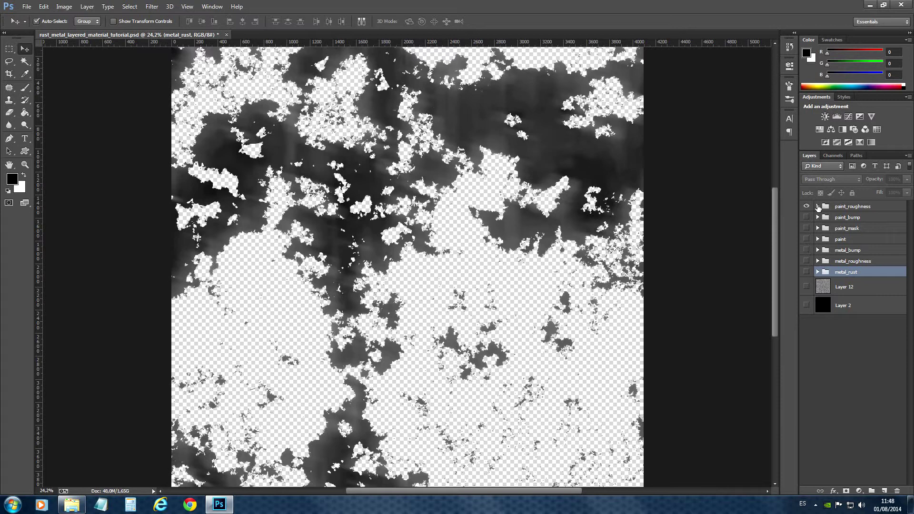
click(817, 206)
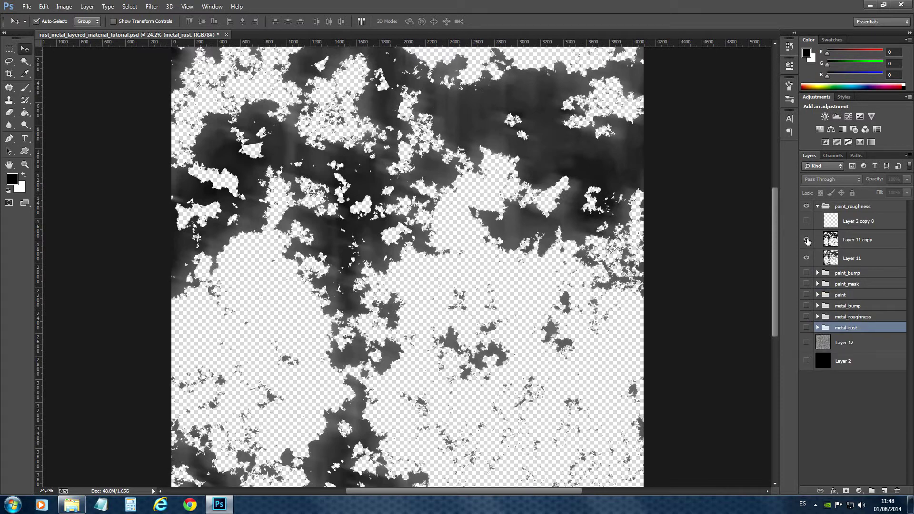
click(806, 240)
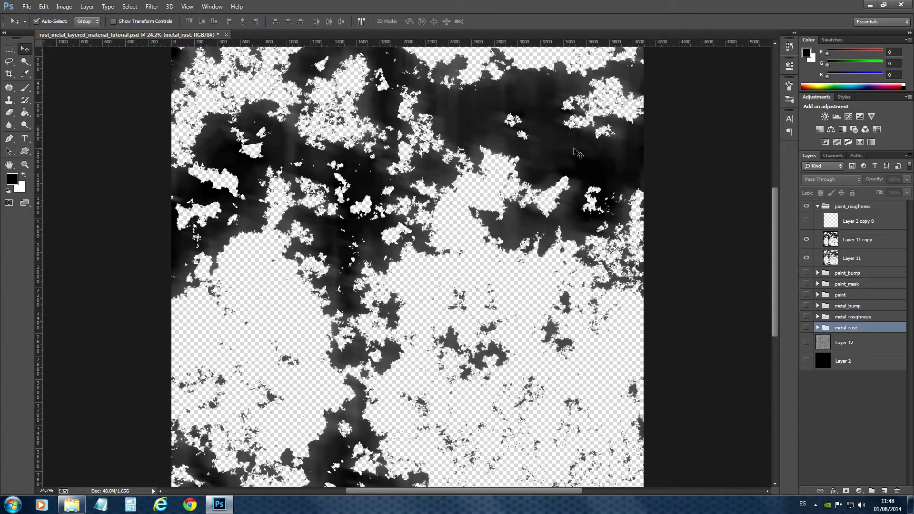
click(806, 240)
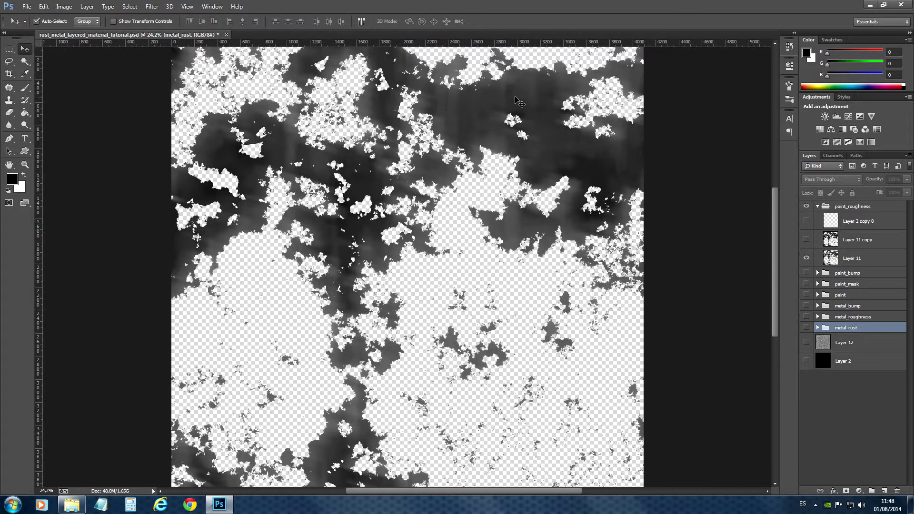
click(806, 240)
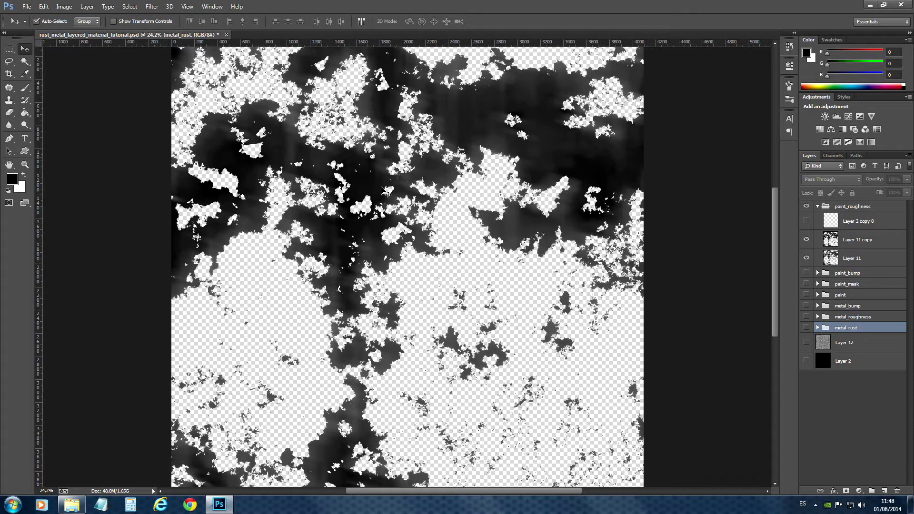
click(806, 221)
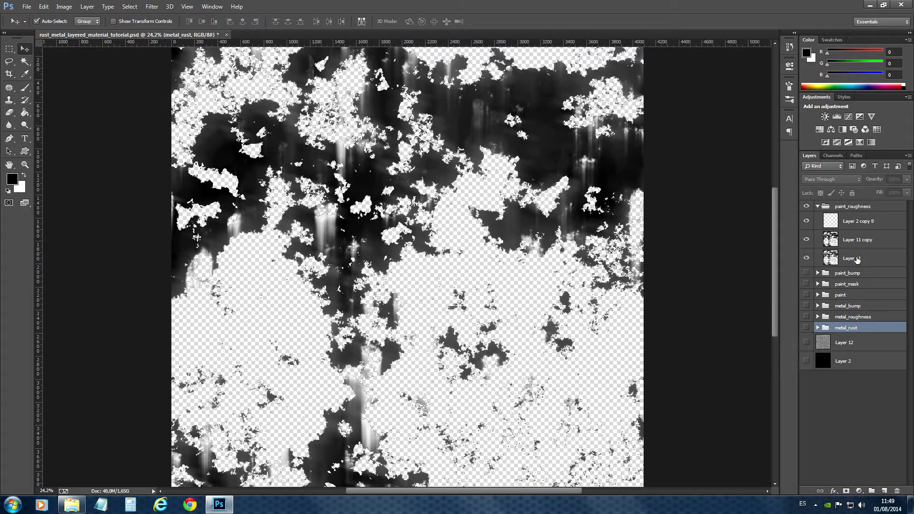
click(806, 361)
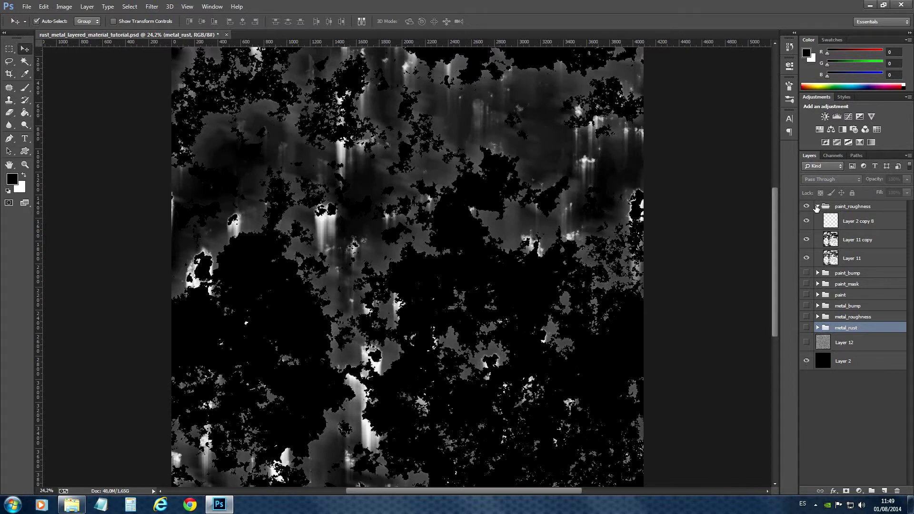
click(817, 207)
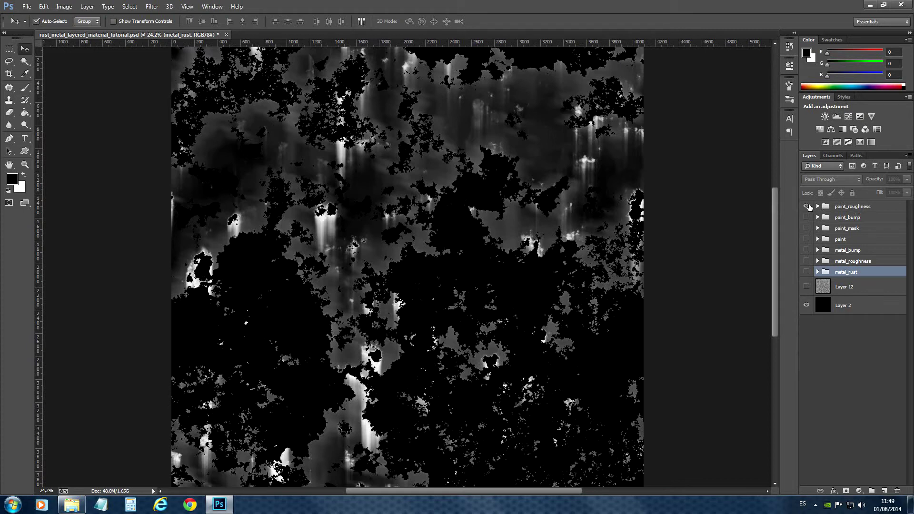
Step: Hide paint_roughness, then show the paint_bump group with its layers listed
click(806, 206)
click(806, 218)
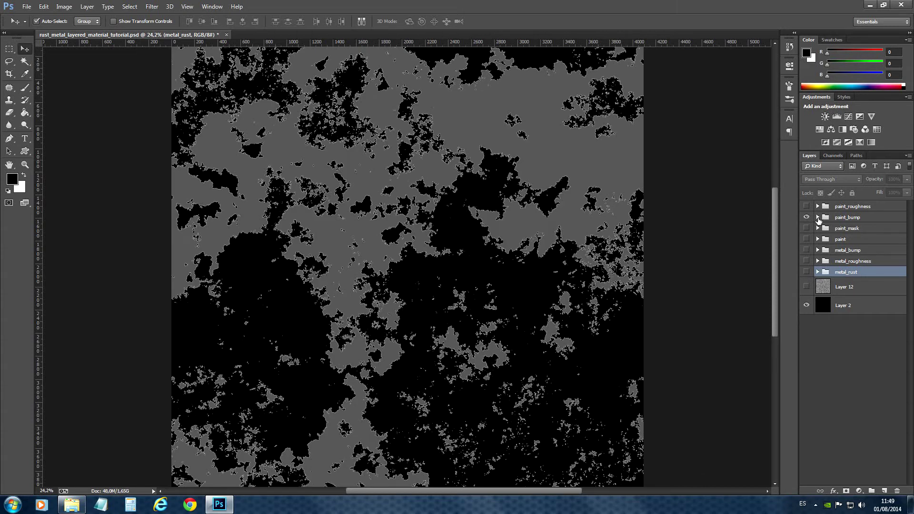
click(818, 217)
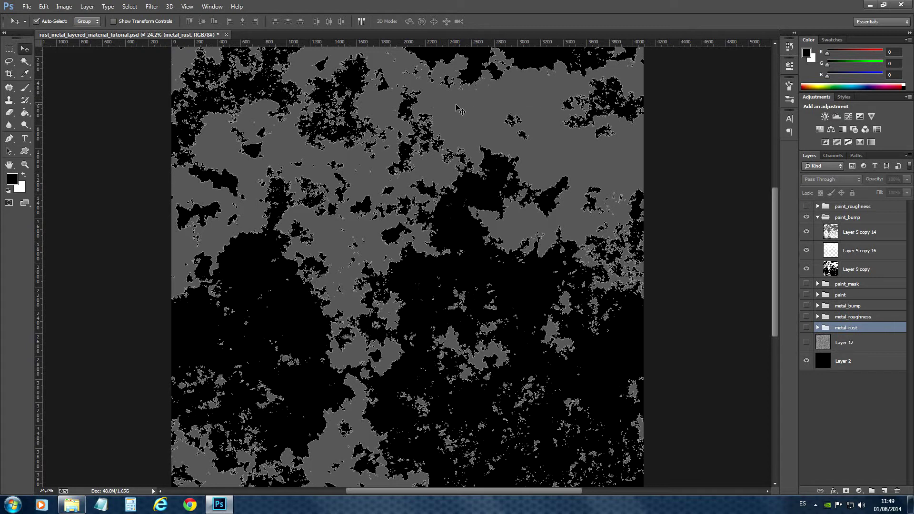
Step: Show metal_bump with all four bump layers on, hide black Layer 2, and check Layer 9 copy
click(805, 306)
click(806, 361)
click(818, 306)
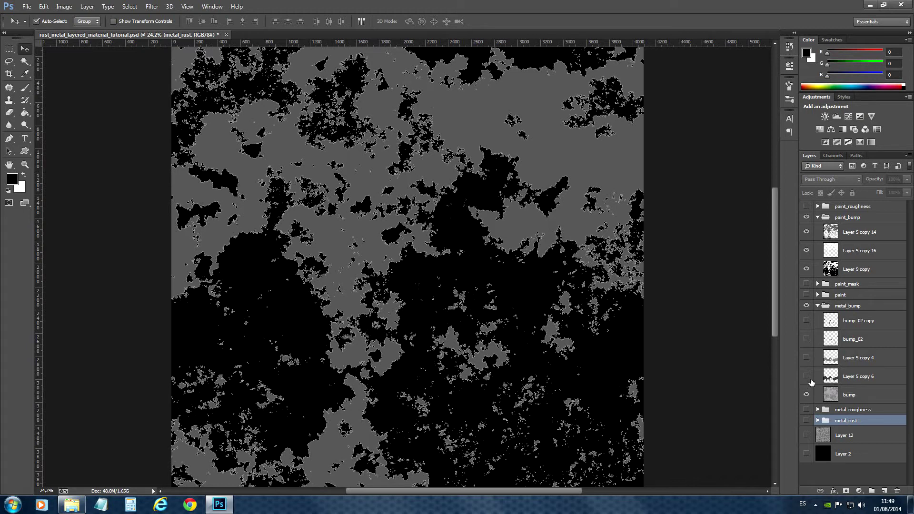
drag(806, 375, 806, 321)
click(806, 270)
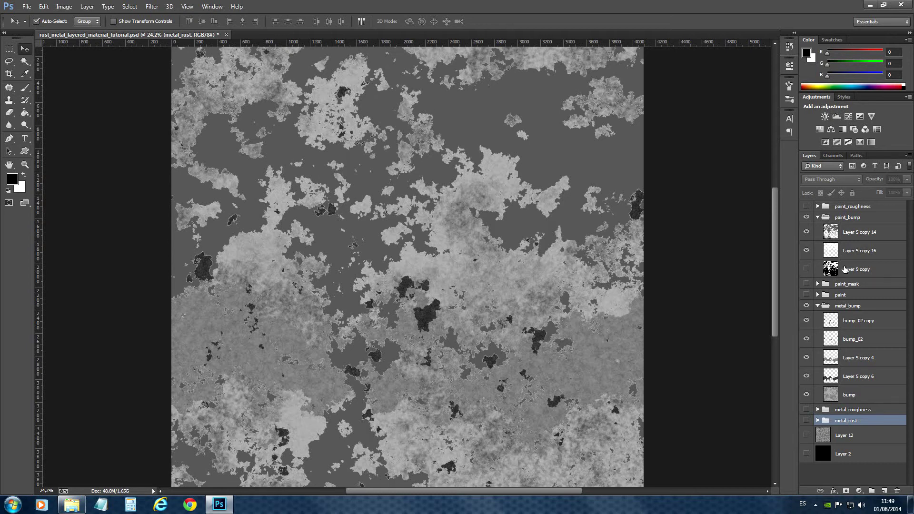
click(807, 270)
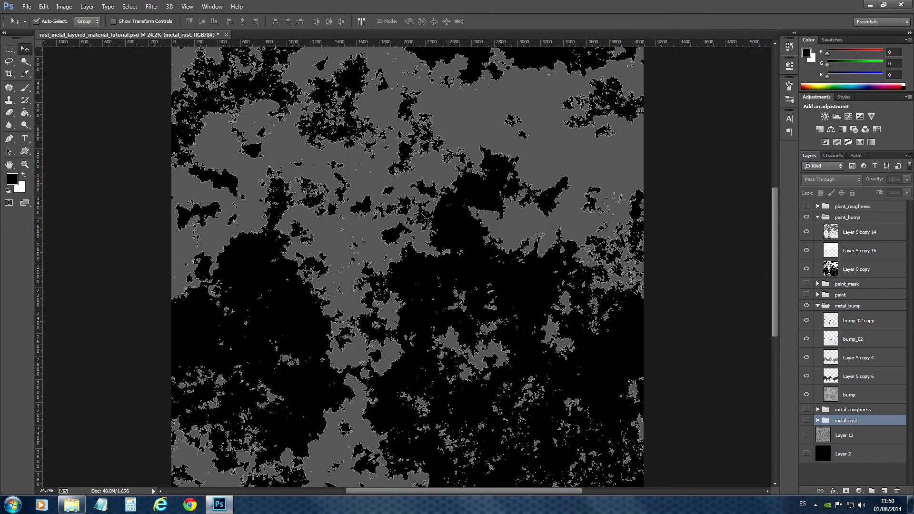
scroll(381, 224, up, 3)
scroll(379, 222, up, 2)
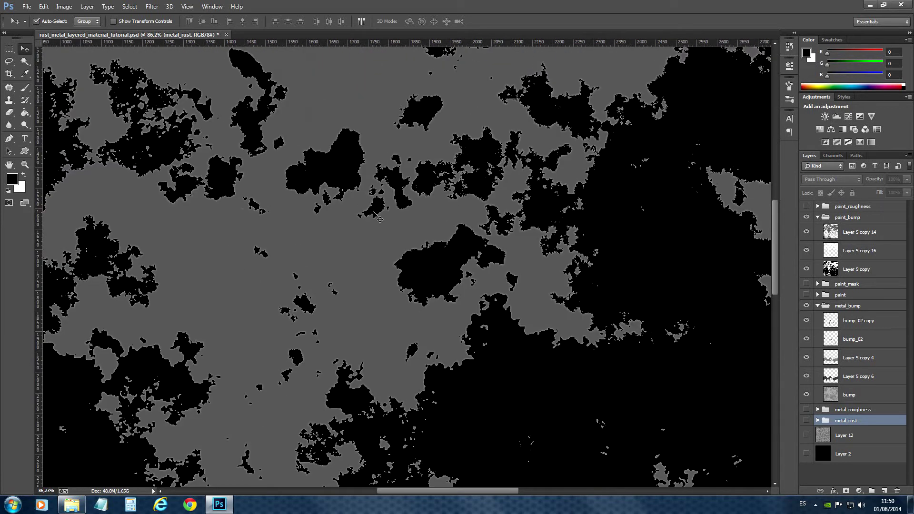
scroll(375, 209, up, 2)
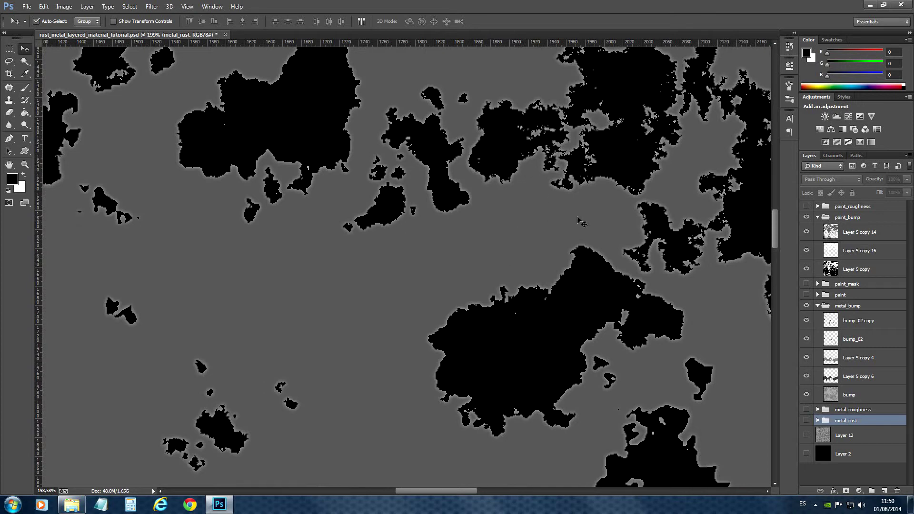
scroll(388, 257, down, 2)
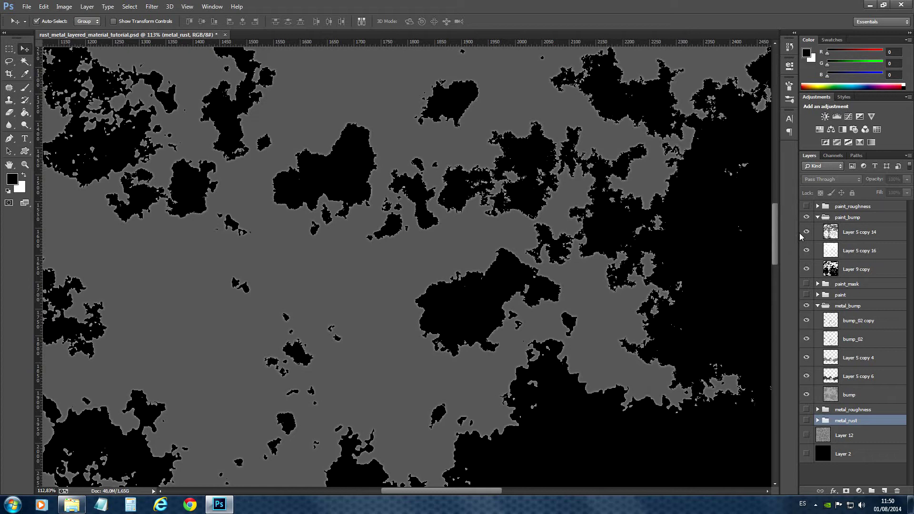
Step: Hide paint_bump and metal_bump and show the black-and-white paint_mask with its layers listed
click(818, 217)
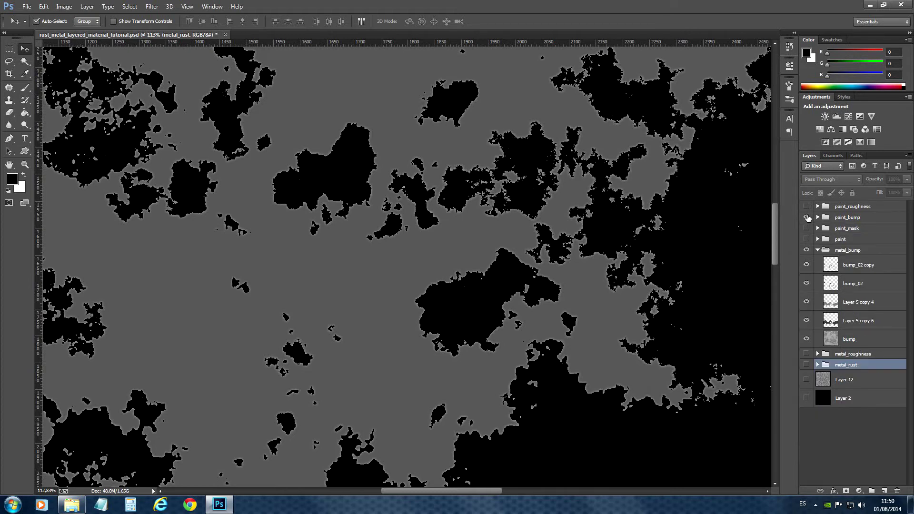
click(806, 217)
click(807, 217)
click(807, 228)
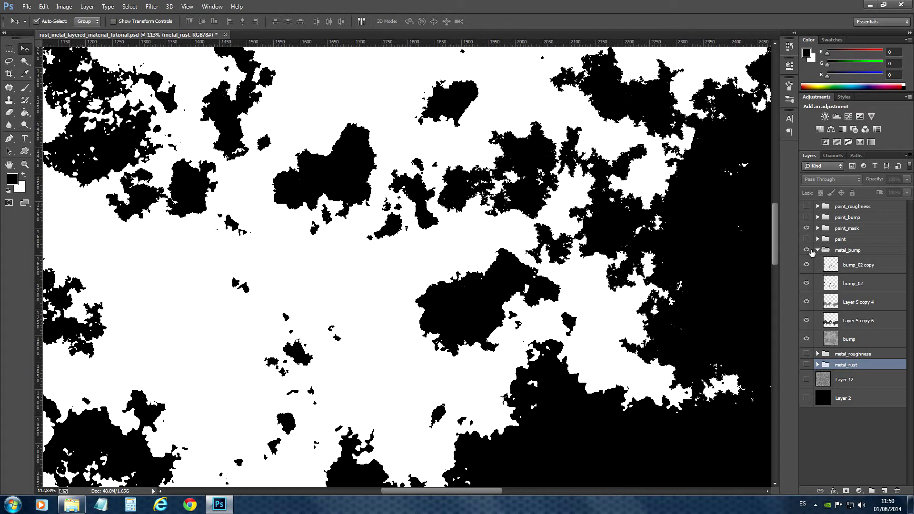
click(812, 252)
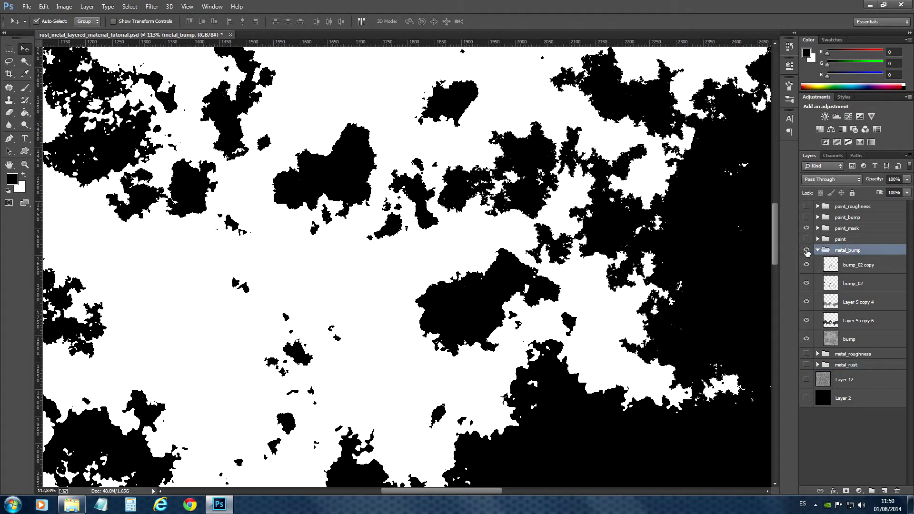
click(806, 251)
click(817, 250)
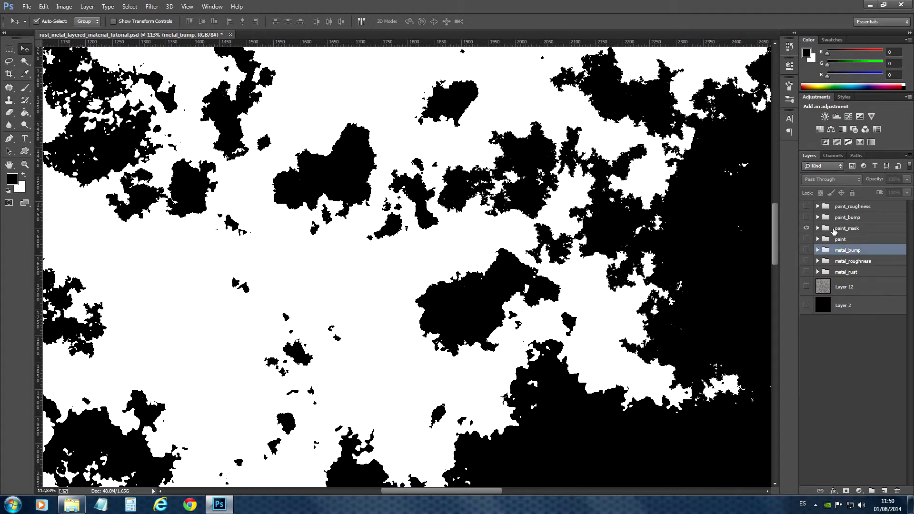
click(817, 228)
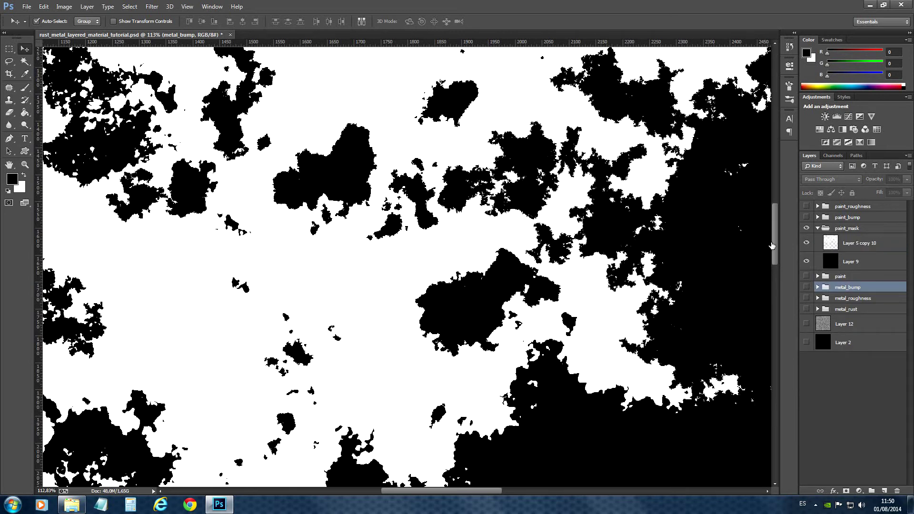
Step: Show and expand the paint group, hiding Layer 5, Layer 2 copy 6, copy 7 and Layer 9
scroll(416, 249, down, 5)
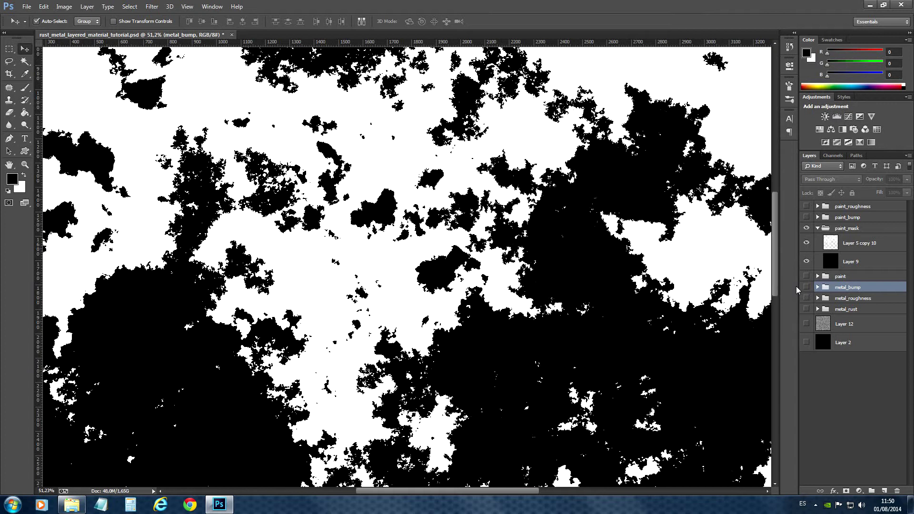
click(806, 276)
click(817, 276)
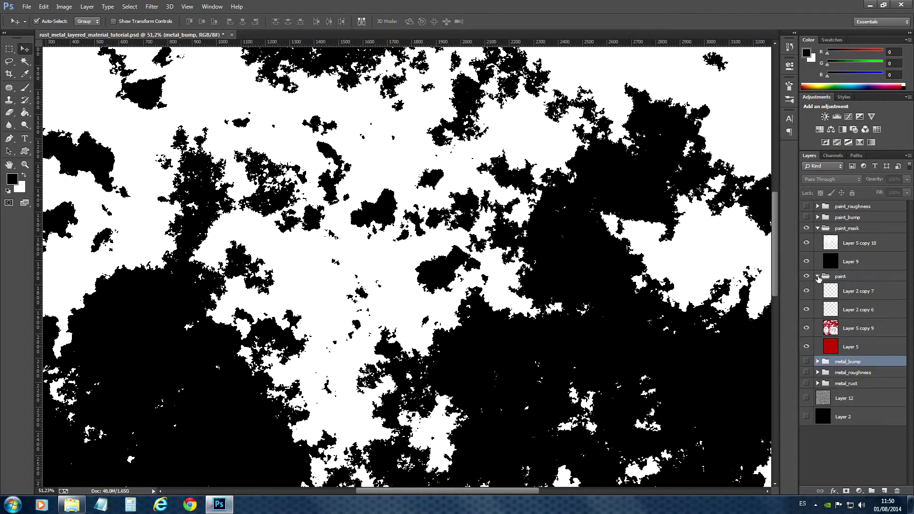
click(806, 346)
drag(807, 310, 806, 262)
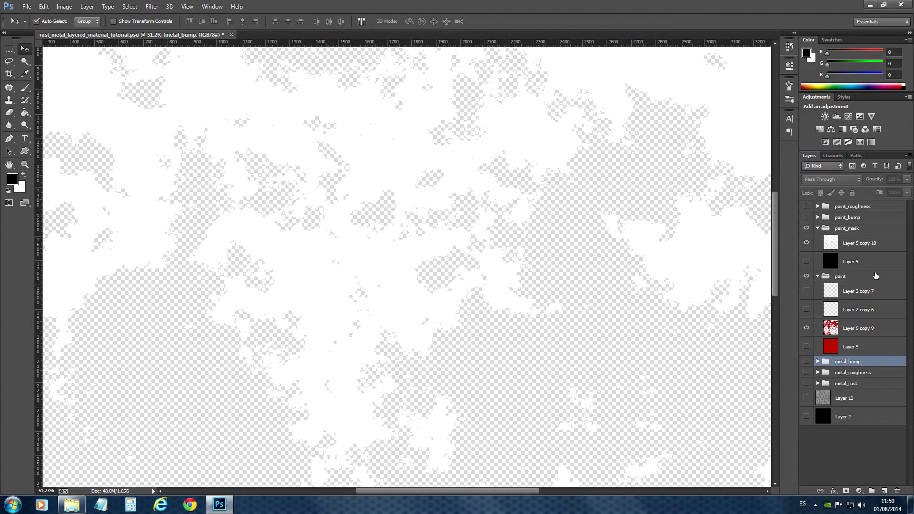
Step: Compare with and without Layer 5 copy 10, restore Layer 9, and collapse both groups
click(806, 244)
click(806, 245)
click(807, 245)
click(807, 244)
click(806, 261)
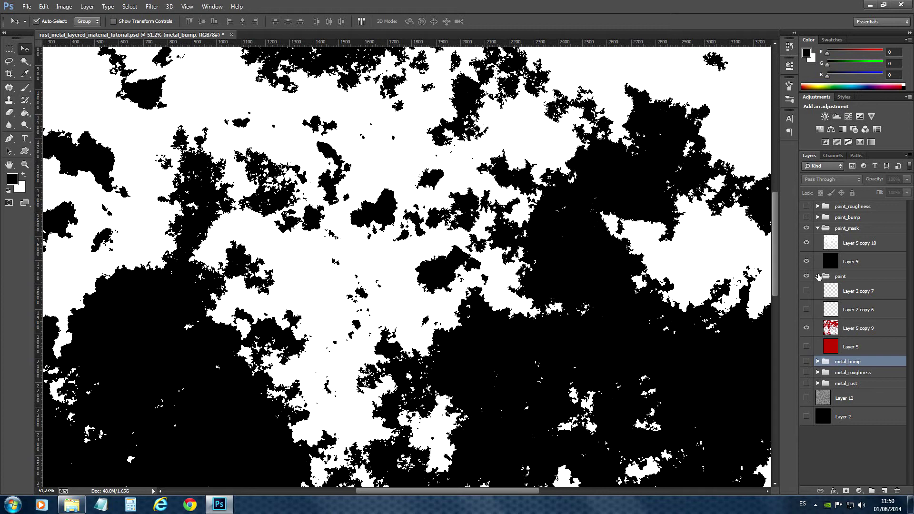
click(818, 277)
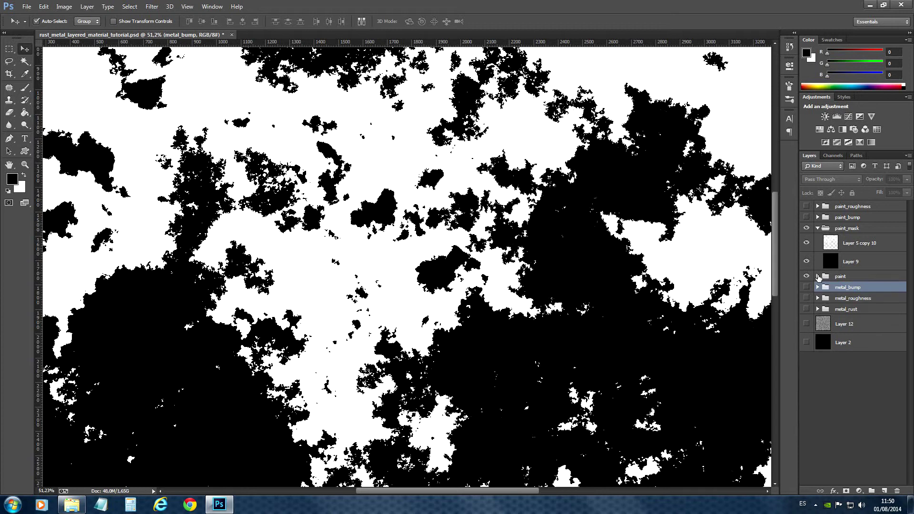
click(818, 228)
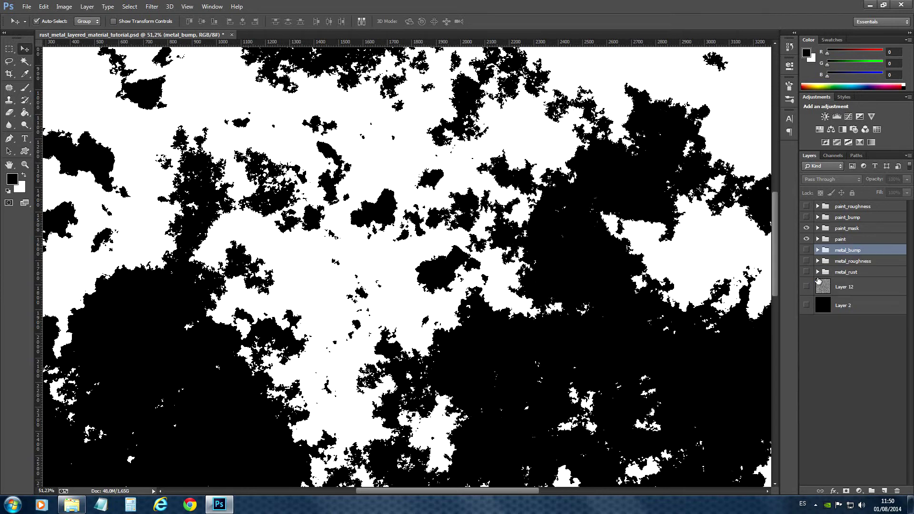
Step: Flip through paint_roughness, paint_bump and paint_mask, hiding each to reveal the red paint
click(807, 206)
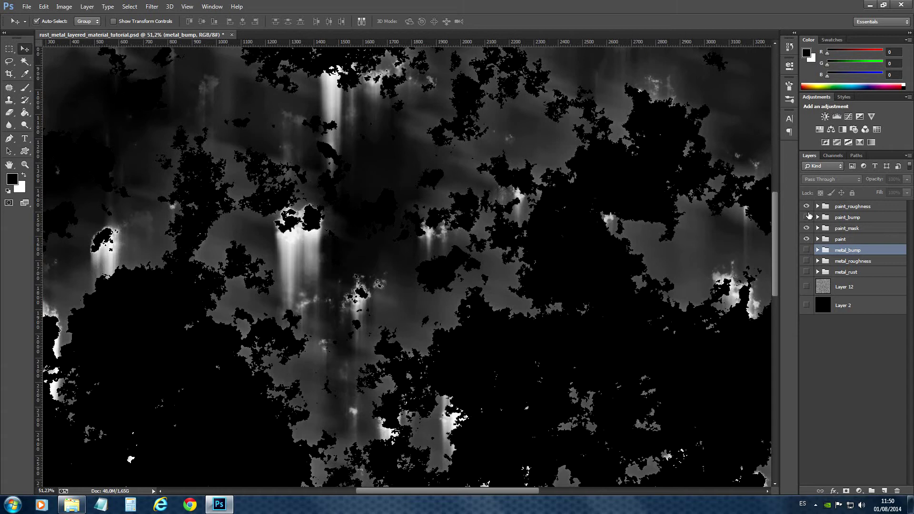
click(806, 206)
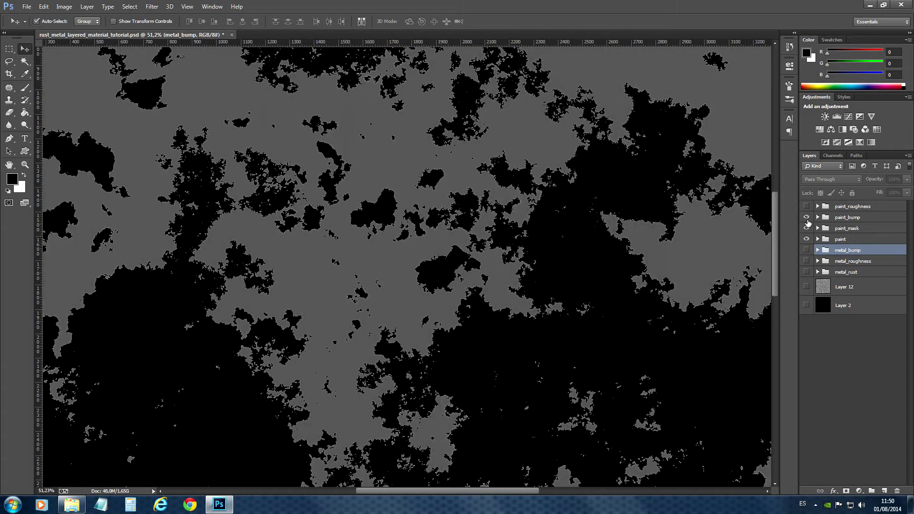
click(806, 217)
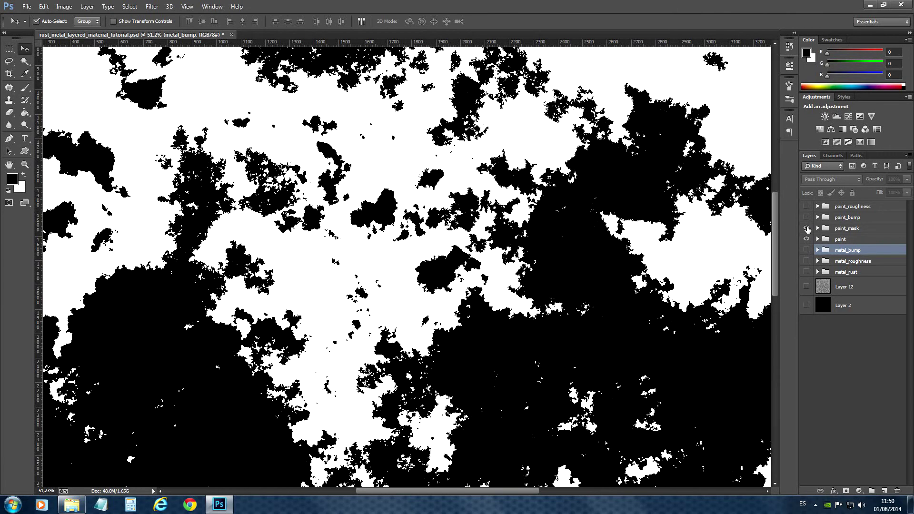
click(806, 228)
Step: Turn on Layer 2 copy 6, Layer 2 copy 7 and solid red Layer 5 in the paint group
click(816, 239)
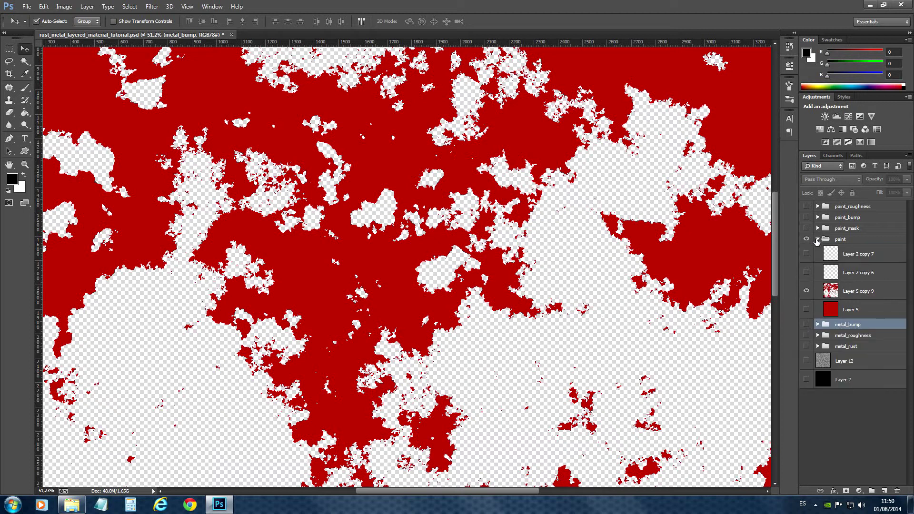
click(806, 272)
click(806, 254)
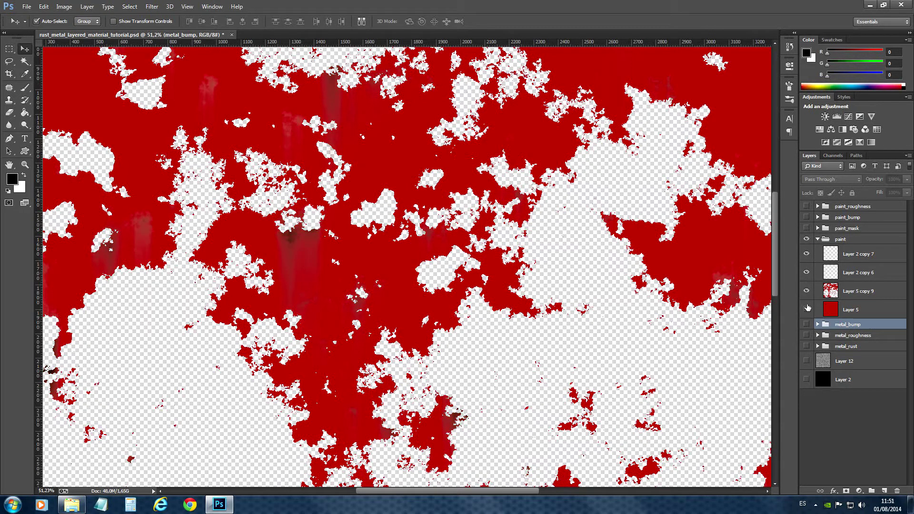
click(807, 308)
click(817, 239)
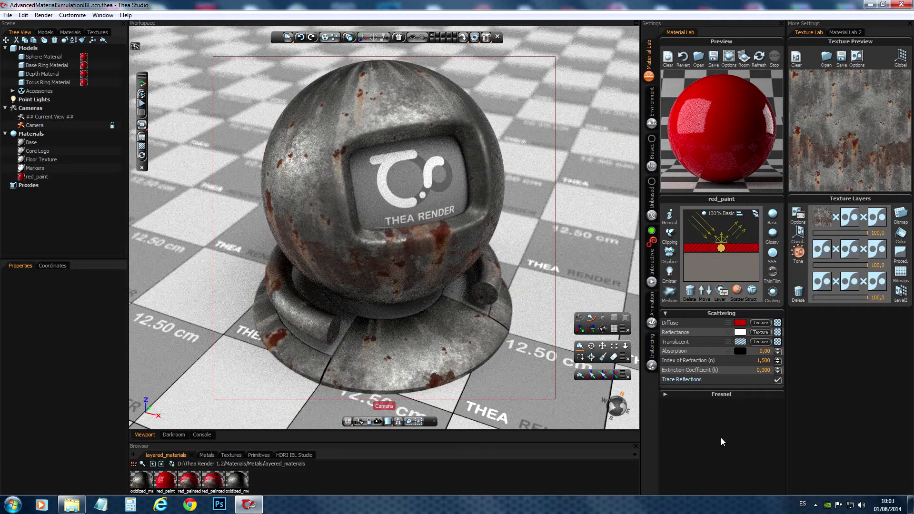
Step: Load red_paint_alpha as a Bitmap texture on the red_paint layer's Diffuse colour
click(761, 323)
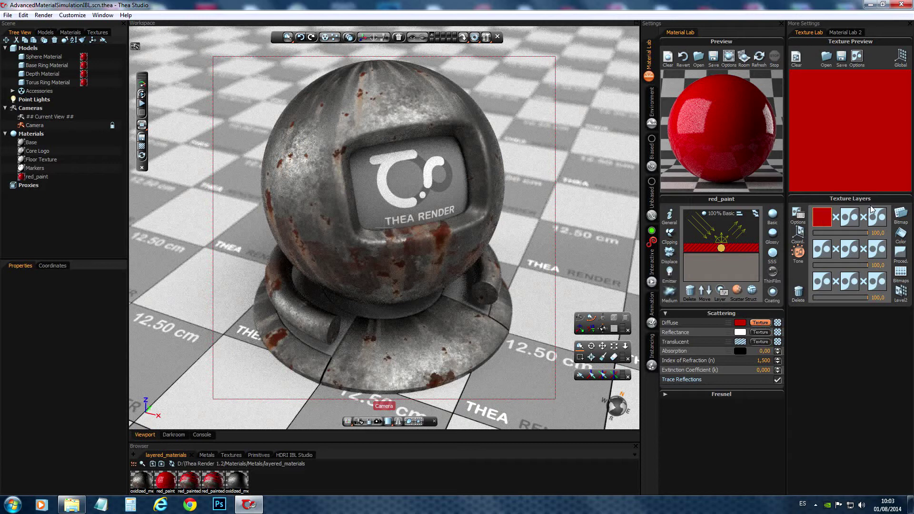
click(901, 214)
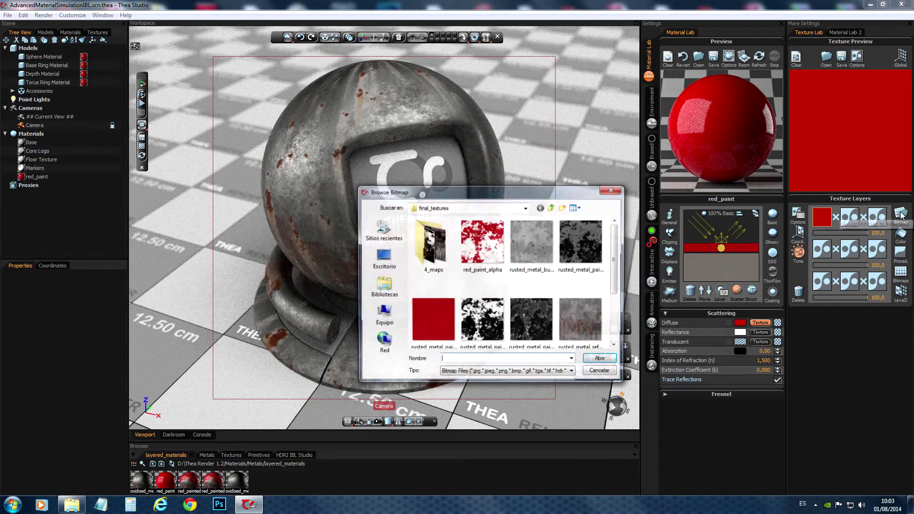
click(489, 251)
click(593, 361)
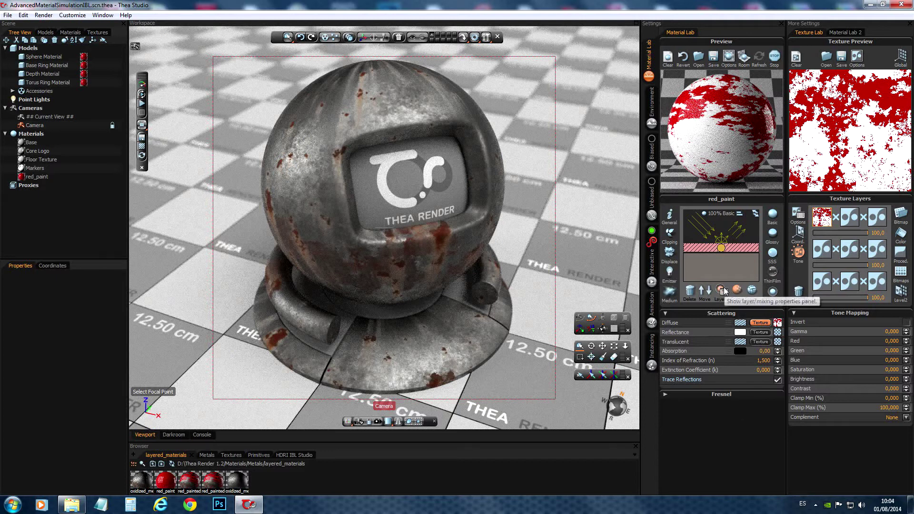
Step: Copy the red_paint_alpha diffuse texture from the layer's scattering settings
click(726, 289)
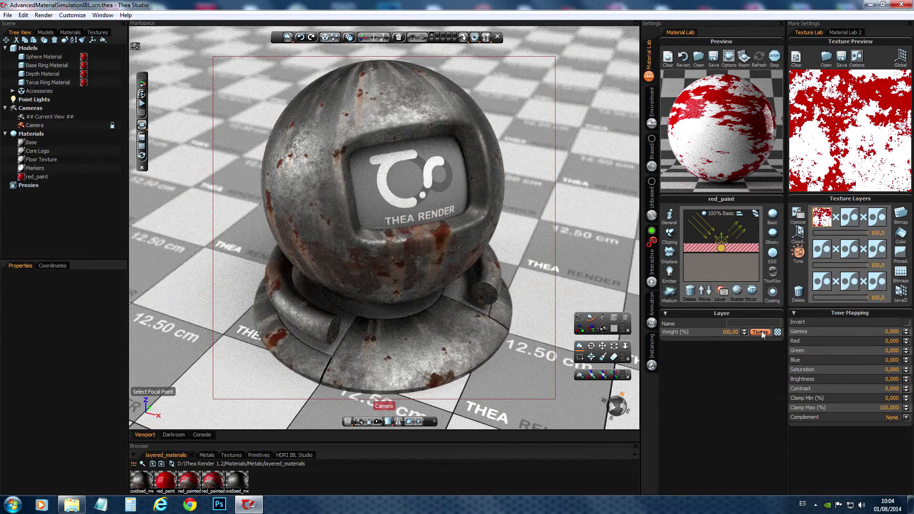
click(739, 290)
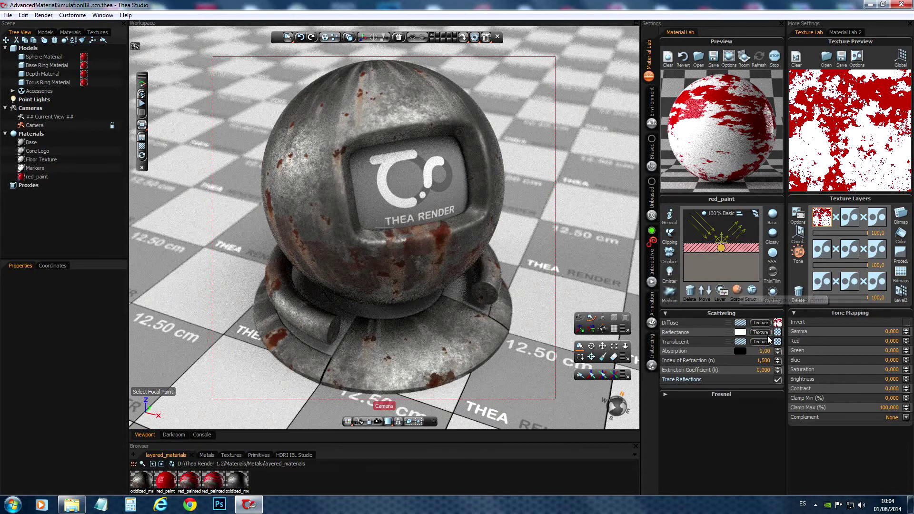
right_click(777, 323)
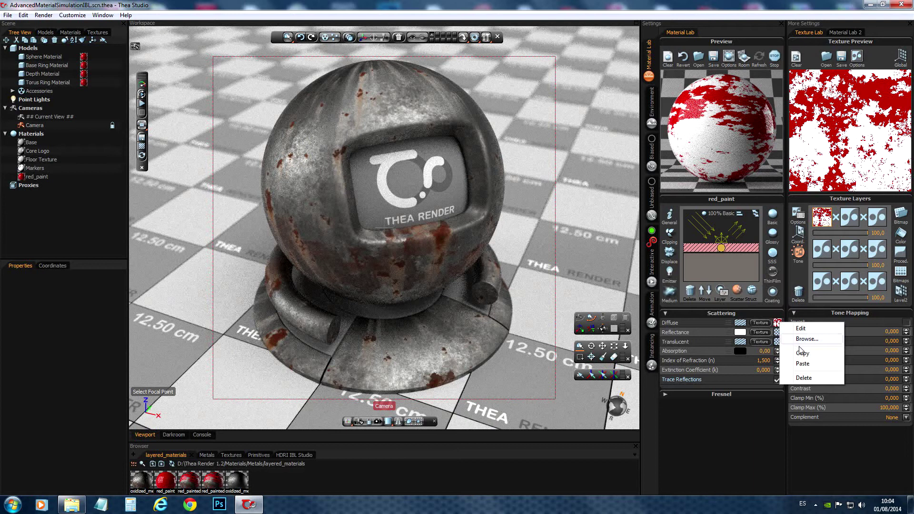
click(802, 353)
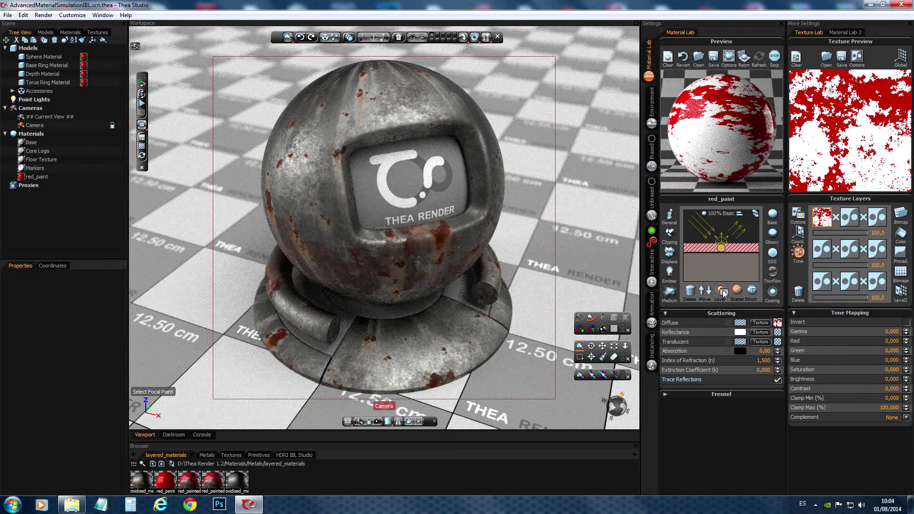
Step: Paste it as the layer's Weight texture and set the bitmap Channel to Alpha
click(721, 291)
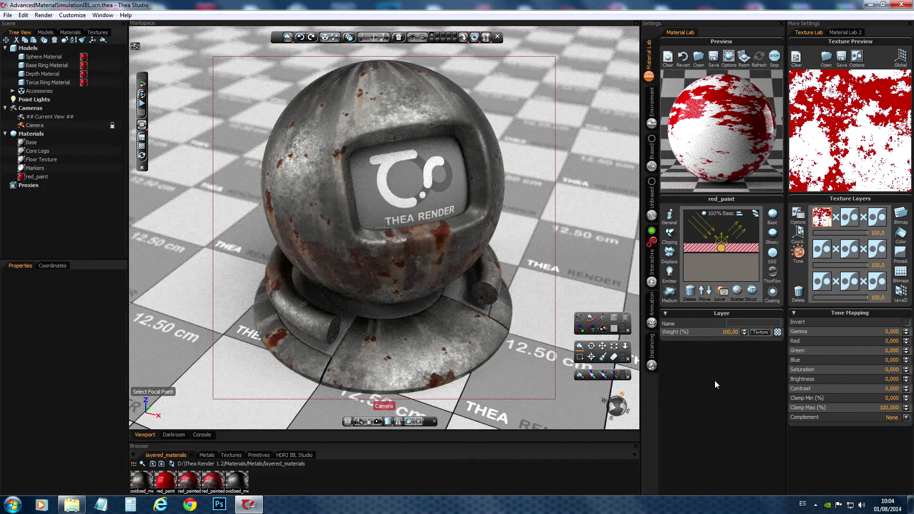
click(777, 332)
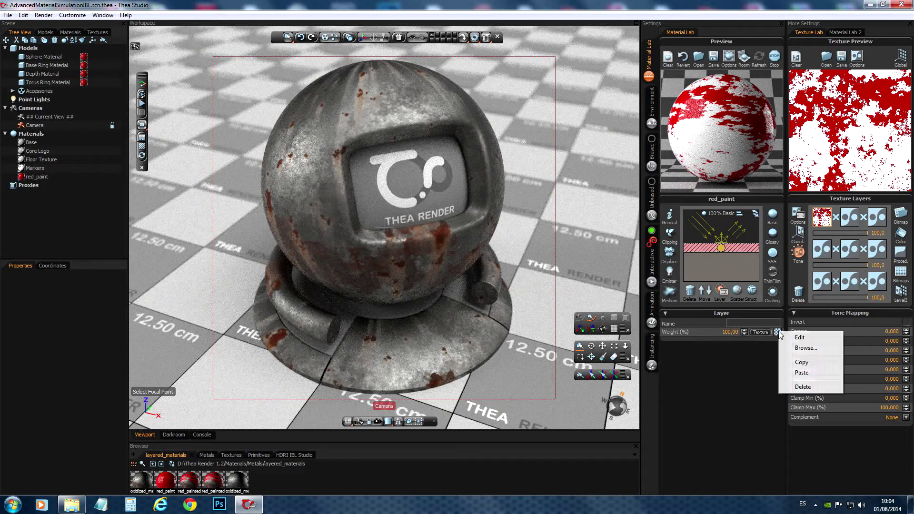
click(806, 374)
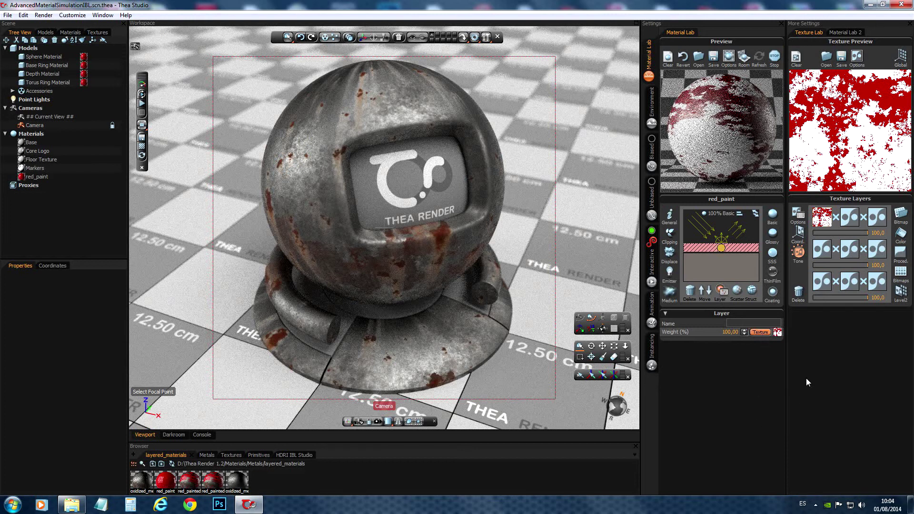
click(822, 216)
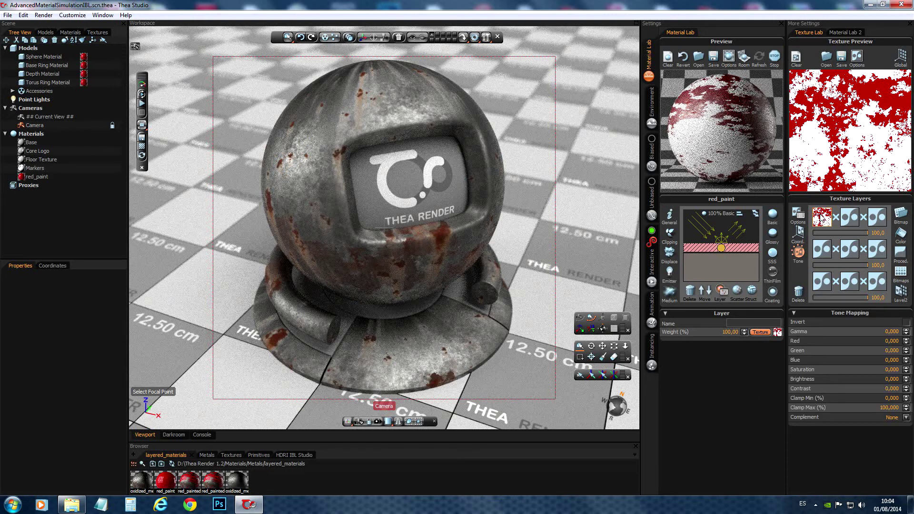
click(797, 215)
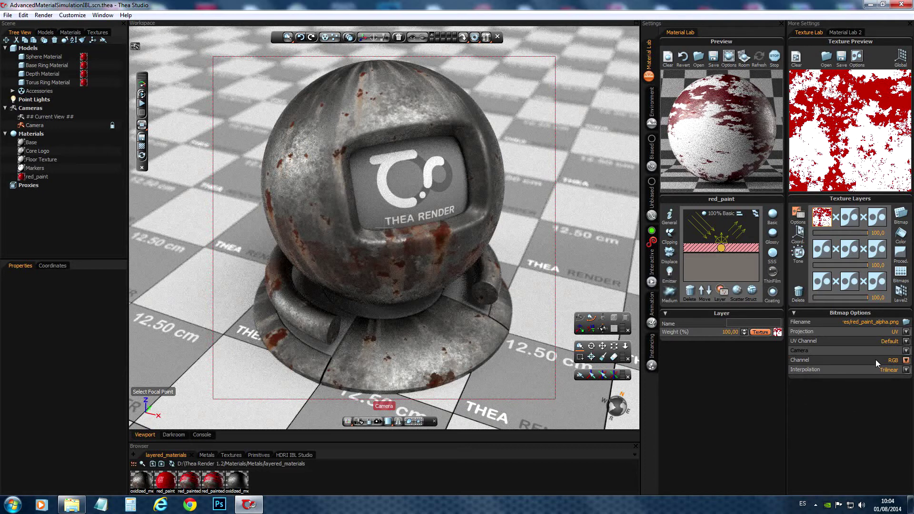
click(906, 360)
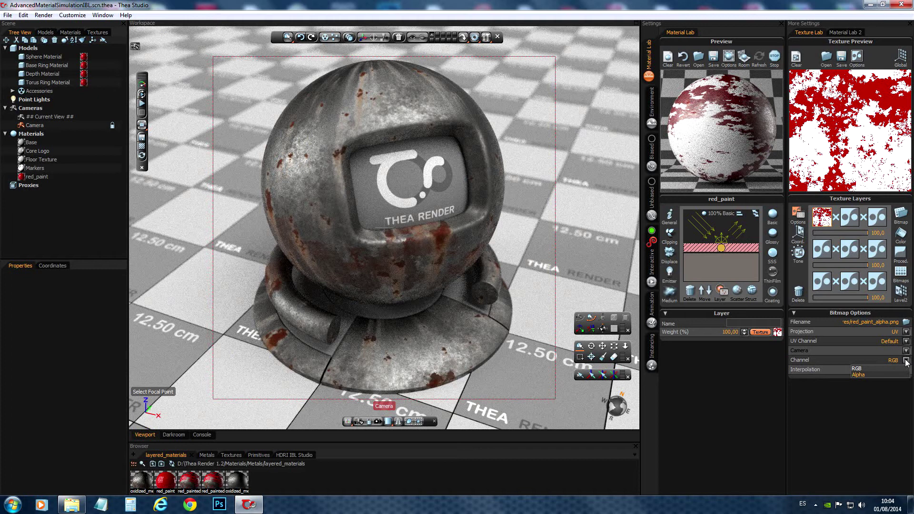
click(873, 375)
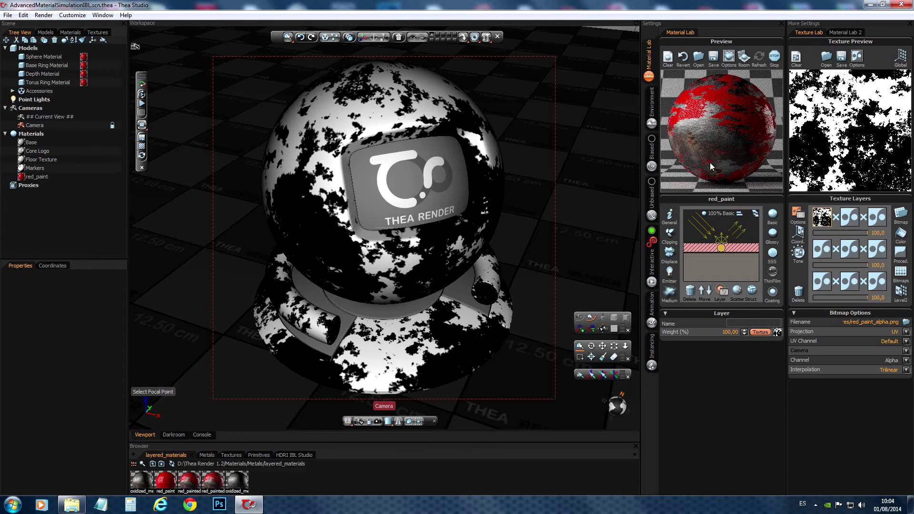
Step: Stop the material preview and run an Interactive Render of the sphere in the viewport, then stop it
click(775, 56)
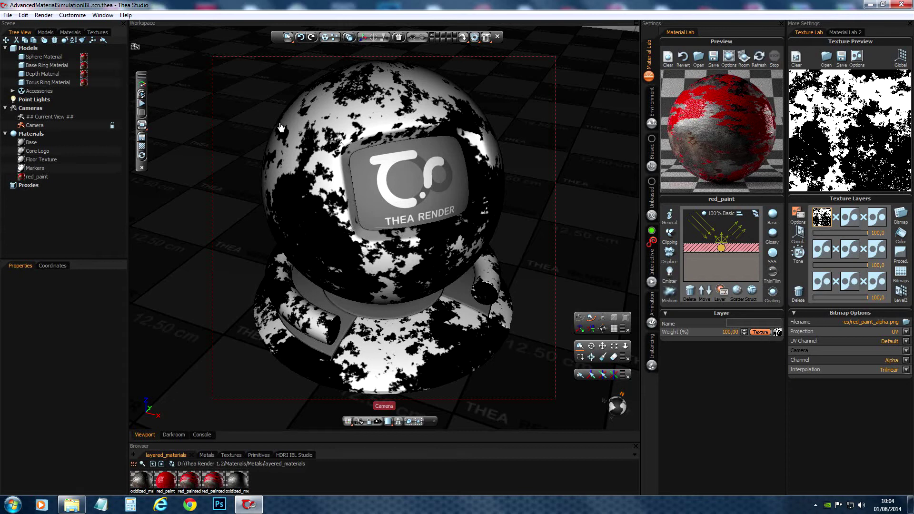
click(141, 99)
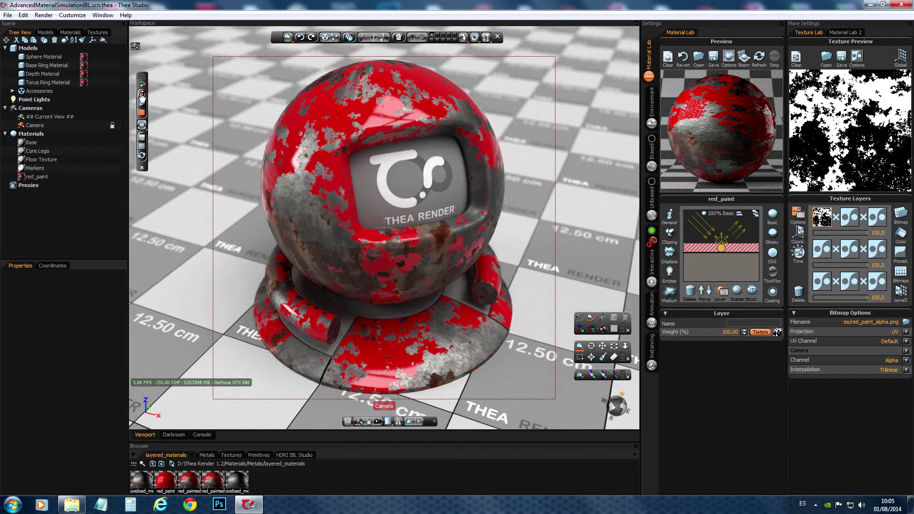
click(141, 113)
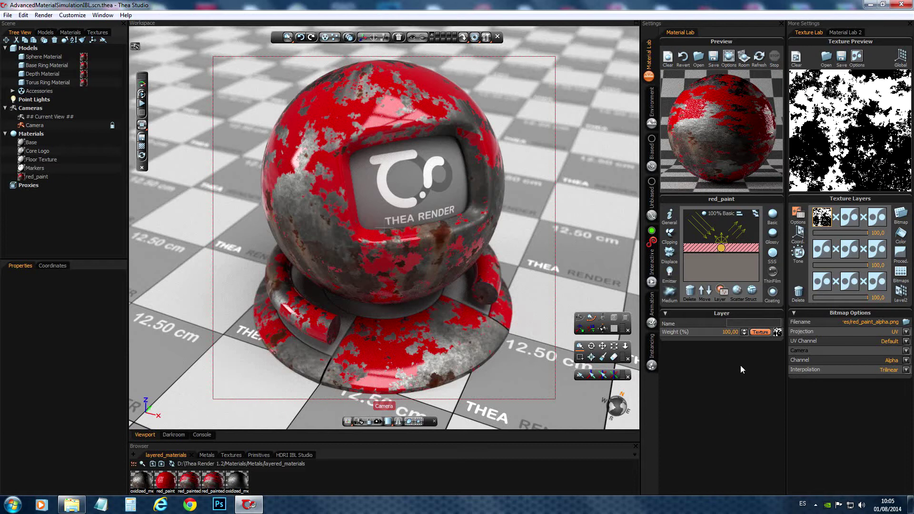
Step: Replace the paint layer's diffuse bitmap with the solid red diffuse image
click(736, 290)
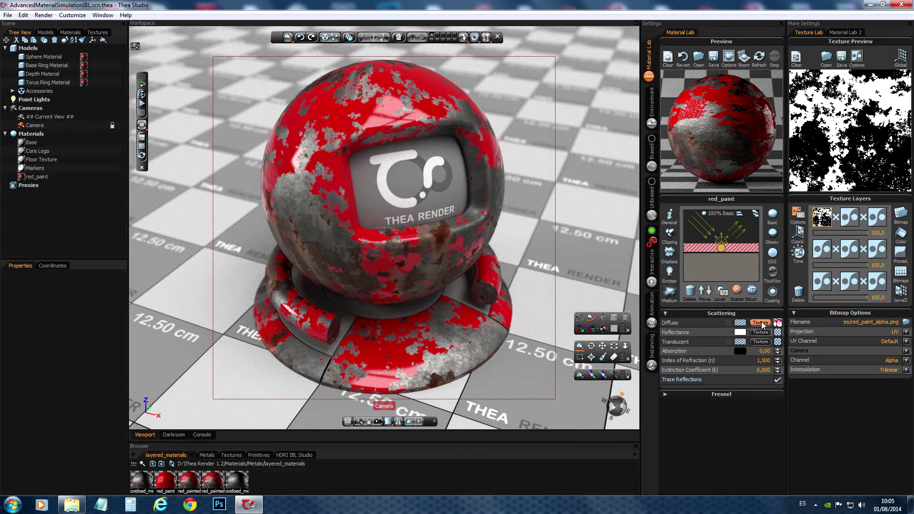
click(760, 323)
click(825, 223)
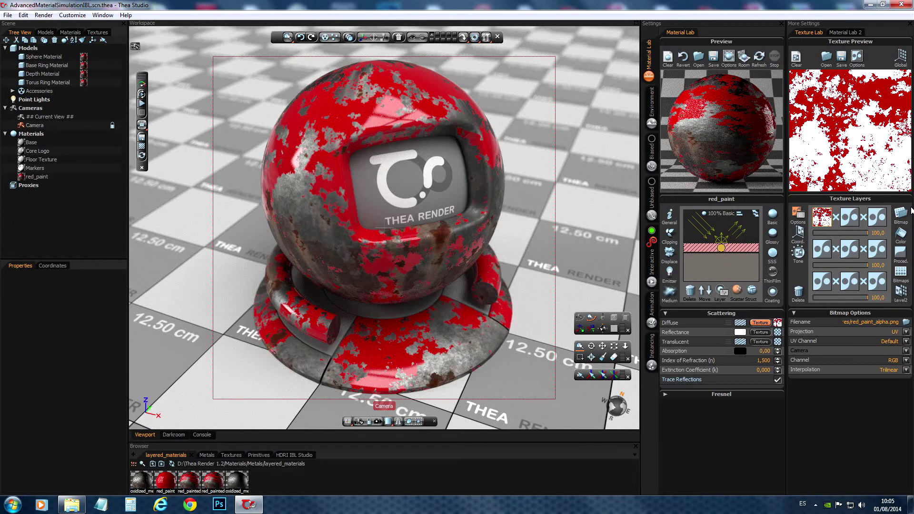
click(904, 214)
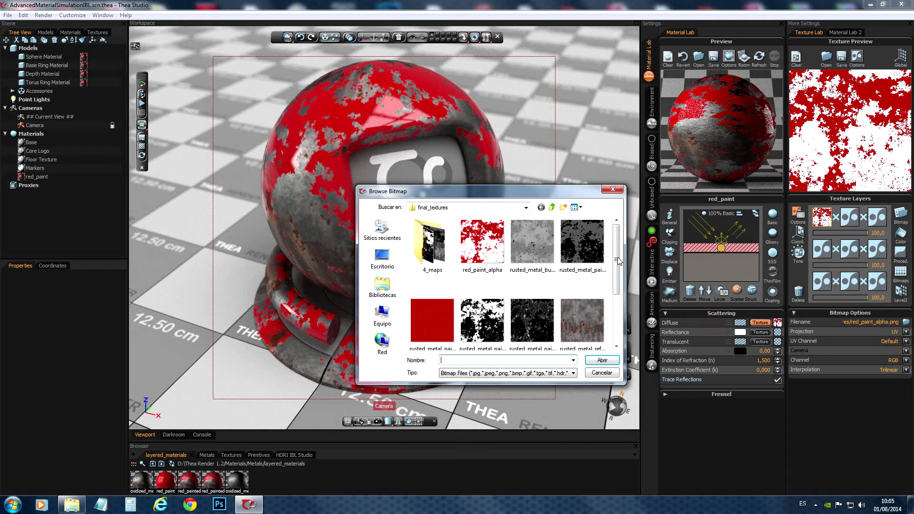
click(437, 323)
click(602, 360)
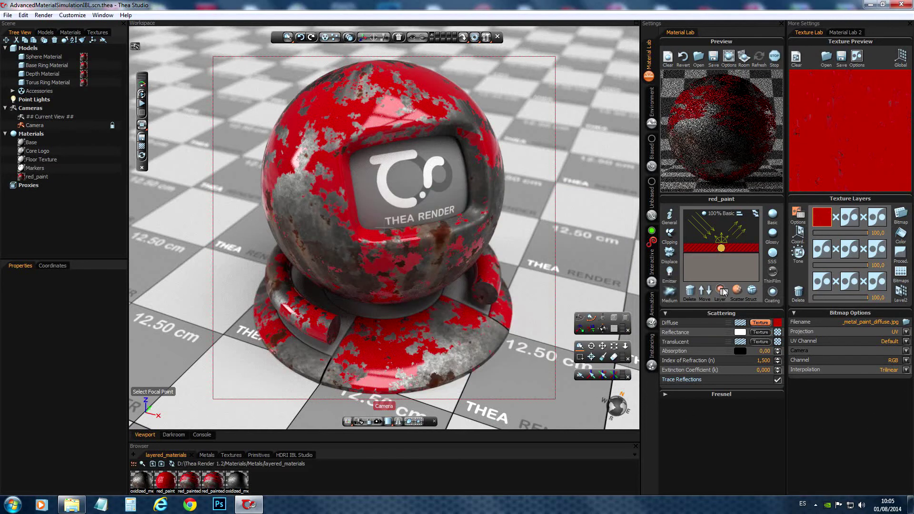
Step: Swap the layer's weight mask bitmap for rusted_metal_paint_mask
click(723, 291)
click(760, 332)
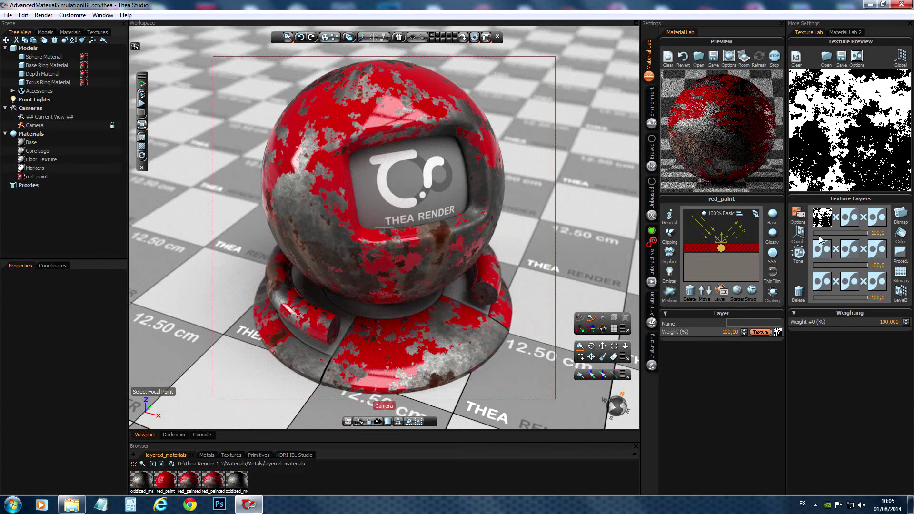
click(822, 217)
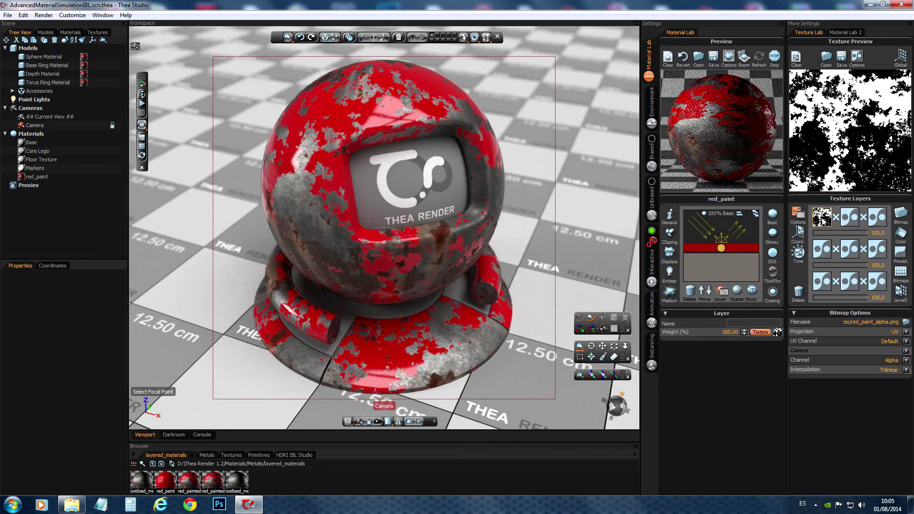
click(905, 323)
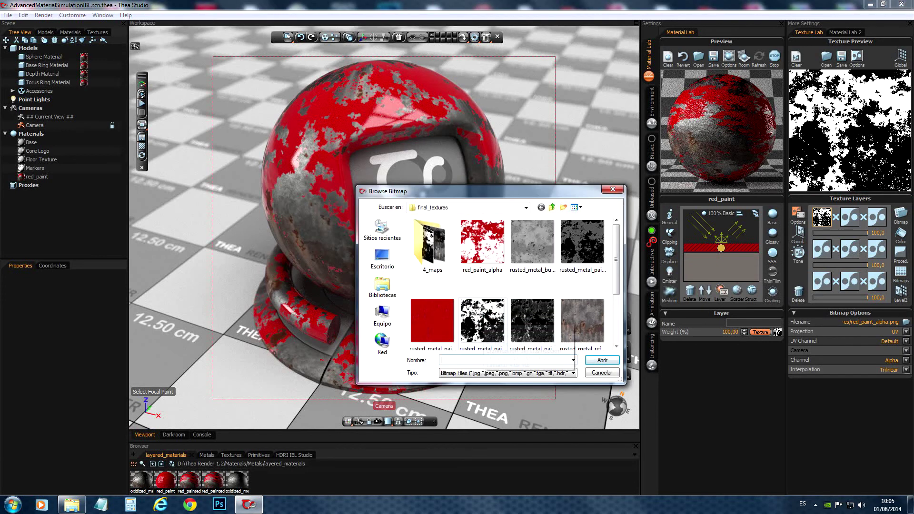
click(484, 320)
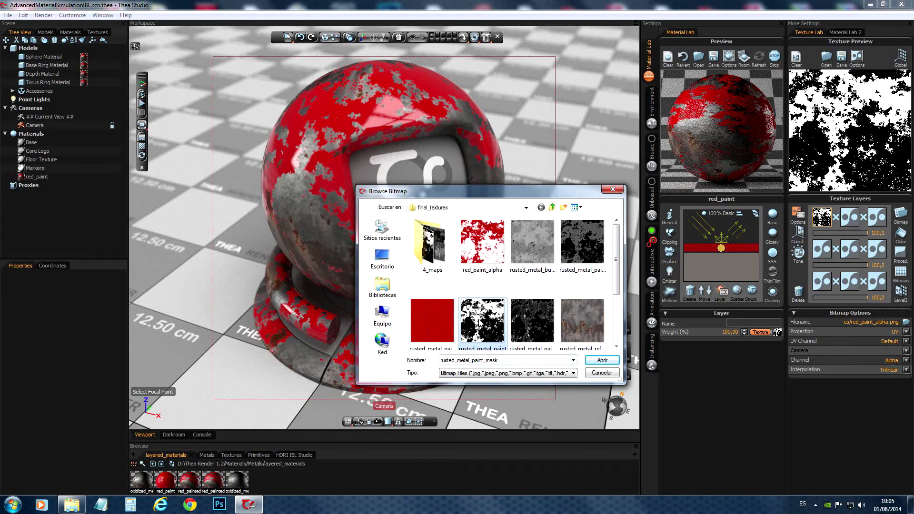
click(601, 360)
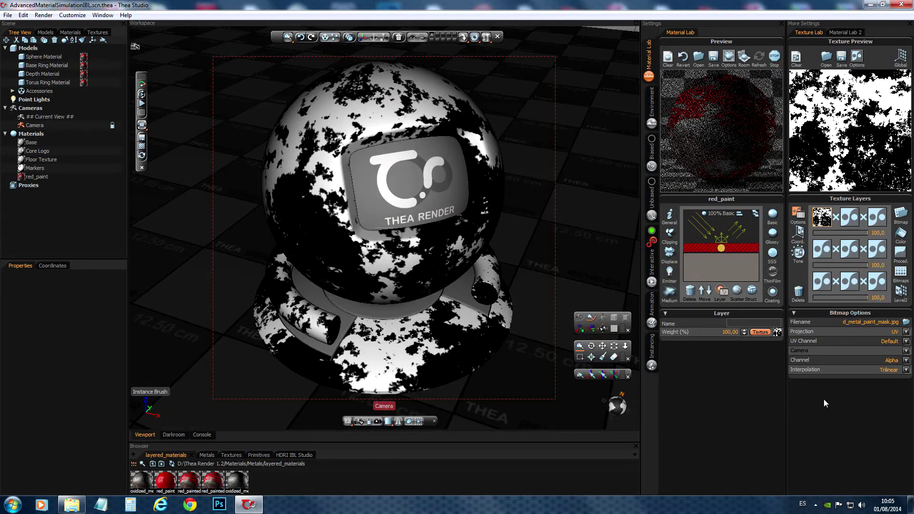
click(751, 291)
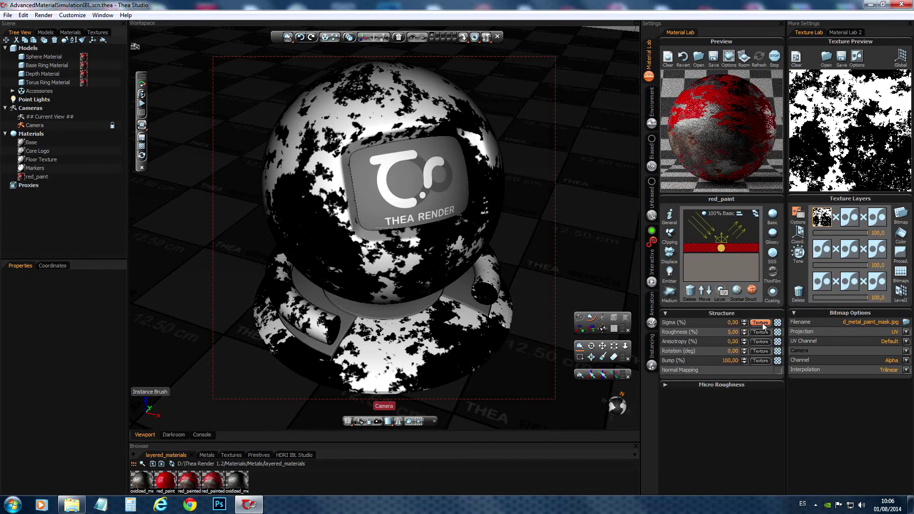
Step: Load the rusted_metal_paint_roughness image as the paint layer's roughness texture
click(761, 323)
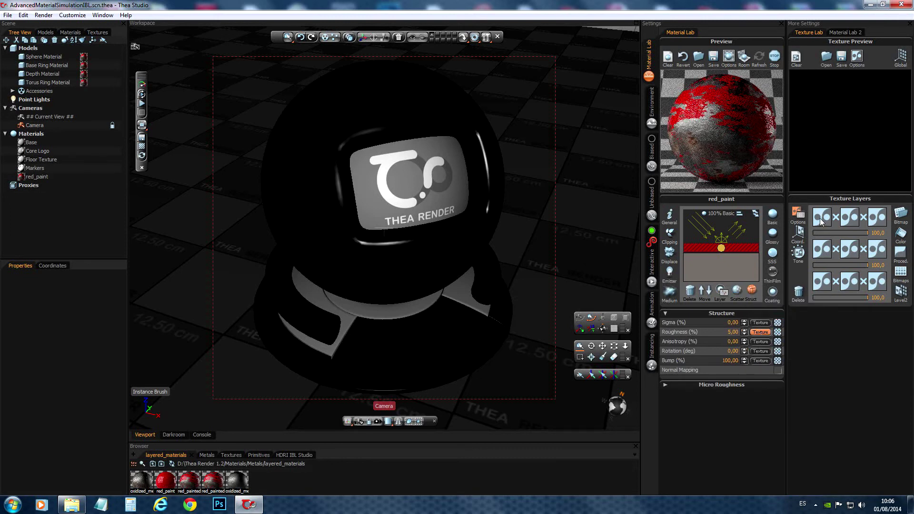
click(821, 217)
click(901, 215)
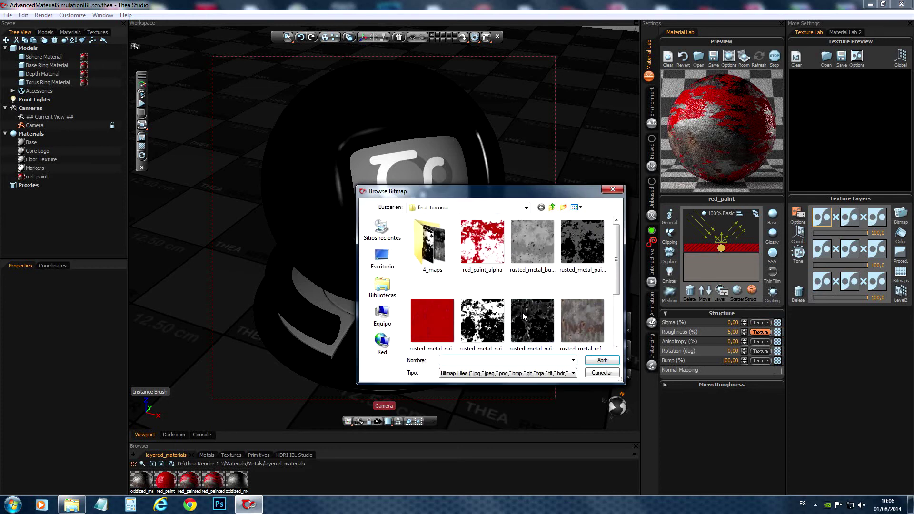
scroll(533, 295, down, 1)
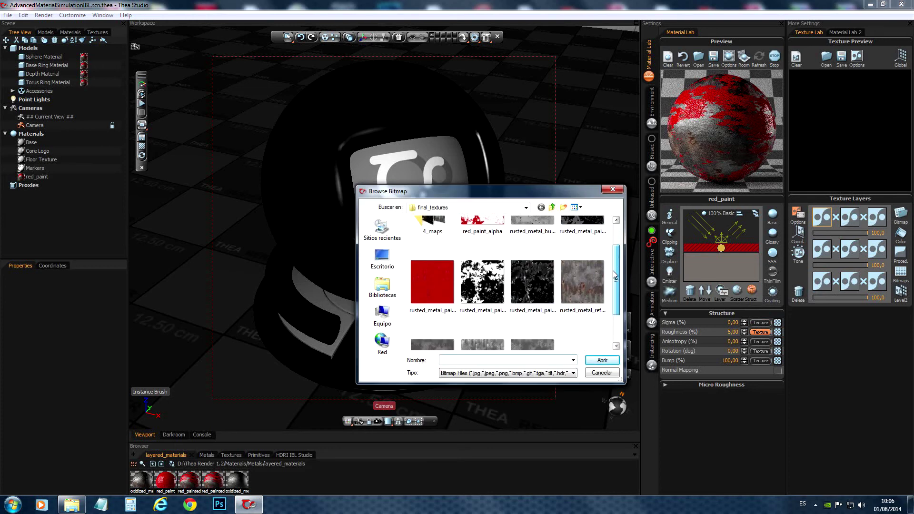
click(540, 282)
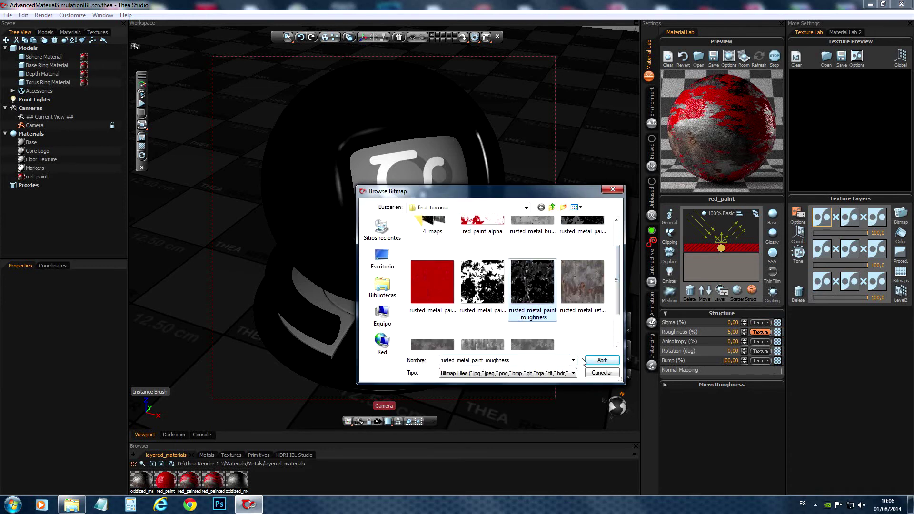
click(601, 360)
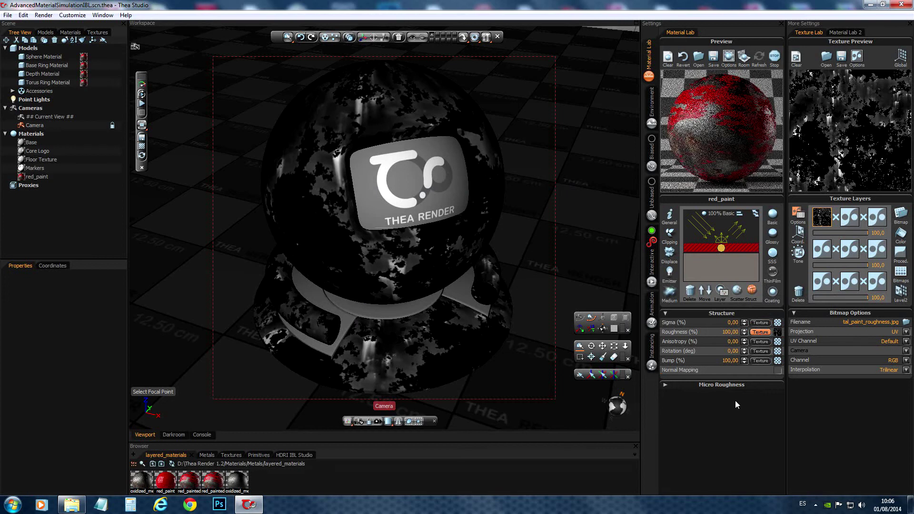
Step: Load rusted_metal_paint_bump as the bump texture with bump strength 50
click(759, 360)
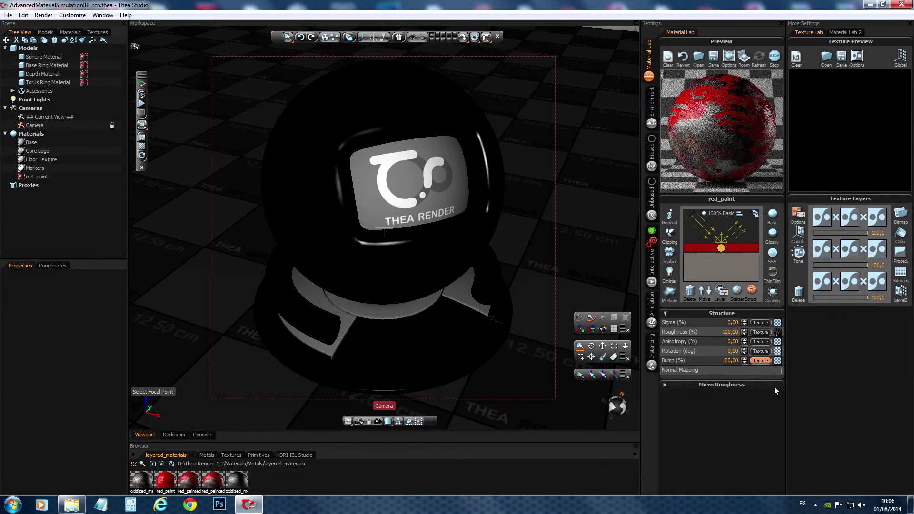
click(822, 219)
click(900, 215)
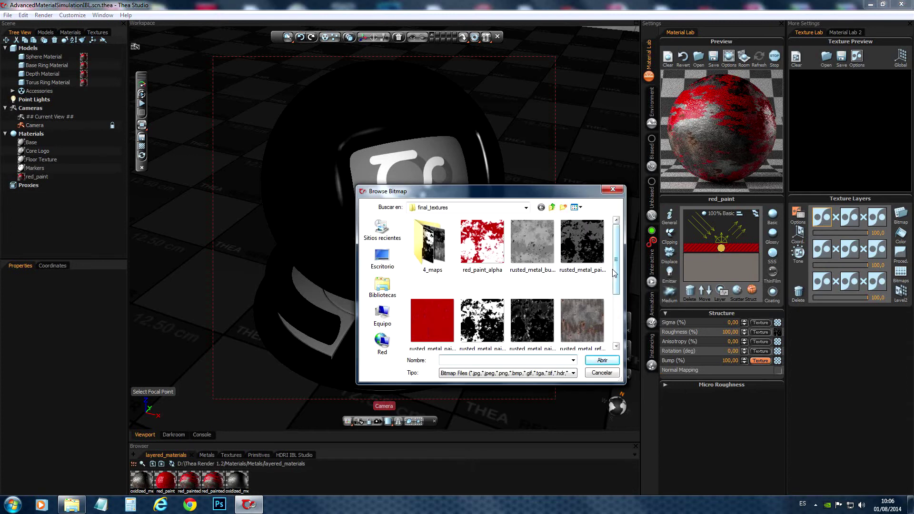
drag(615, 278, 612, 320)
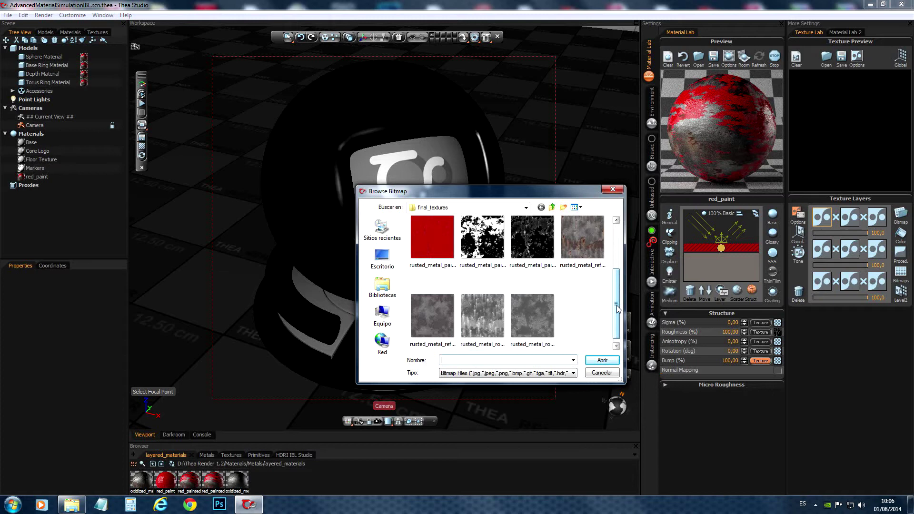
drag(619, 310, 618, 266)
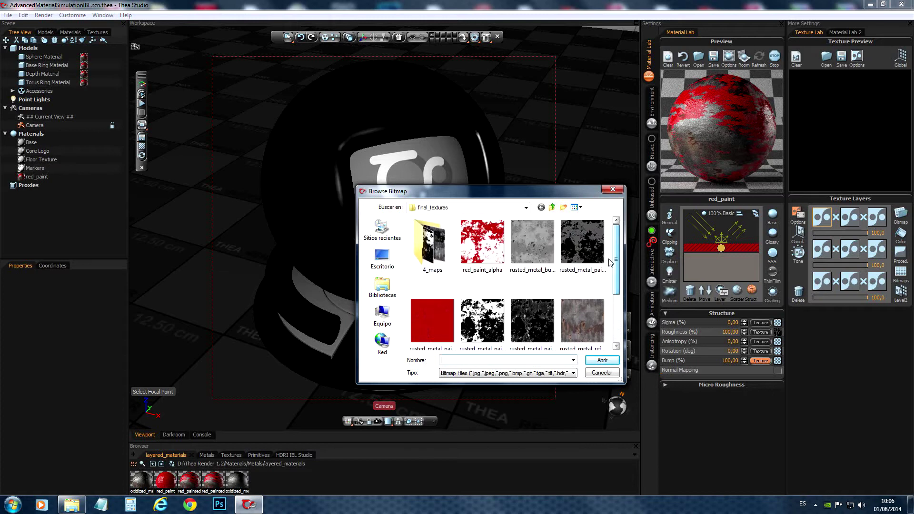
click(583, 247)
click(590, 363)
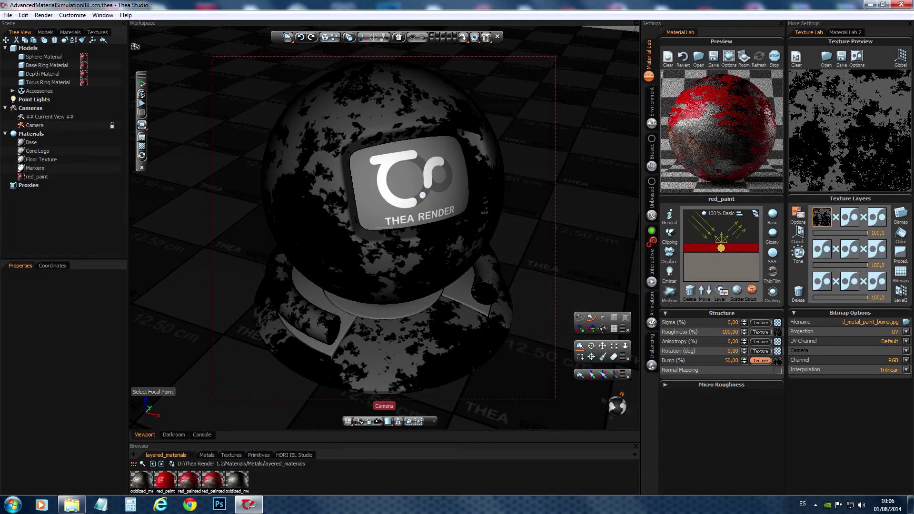
key(Return)
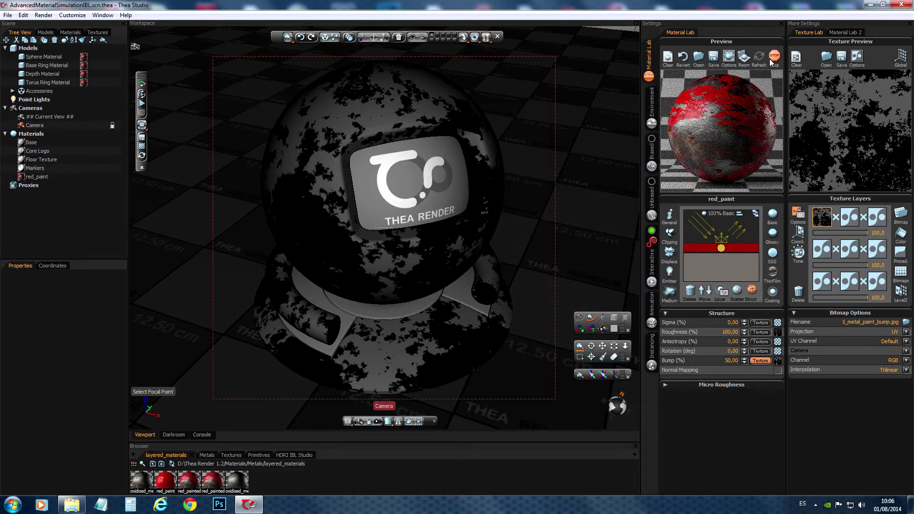
Step: Run and stop an interactive viewport render of the red paint material, then select the Glossy layer
click(142, 102)
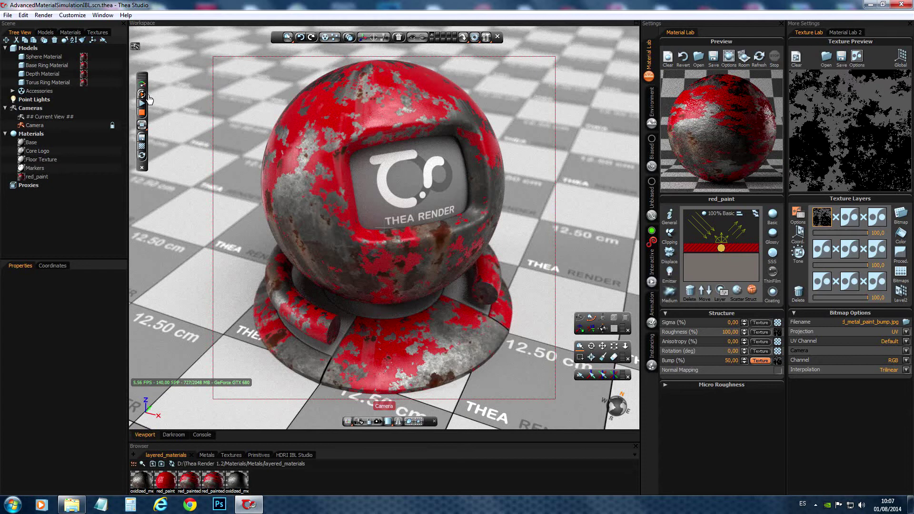
click(141, 97)
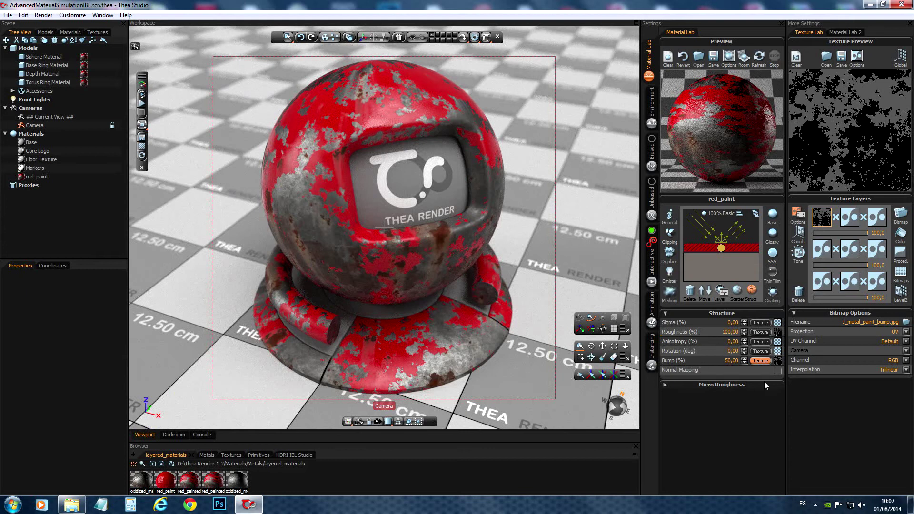
click(733, 269)
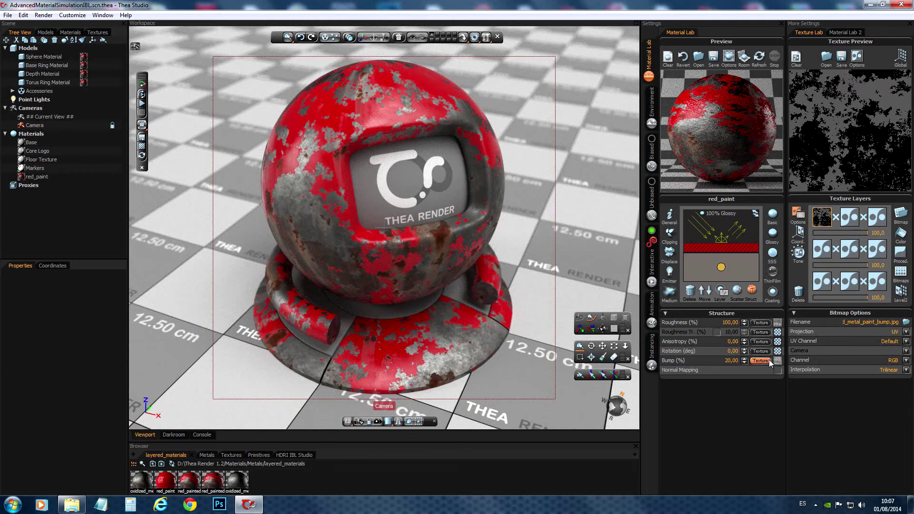
Step: Compare the Basic and Glossy layers' scattering and structure settings, then delete the Glossy layer
click(735, 248)
click(738, 288)
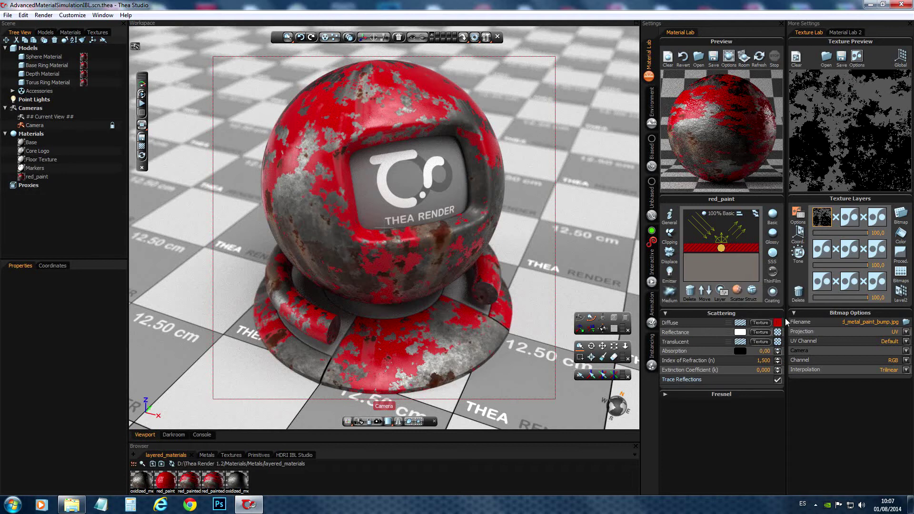
click(733, 270)
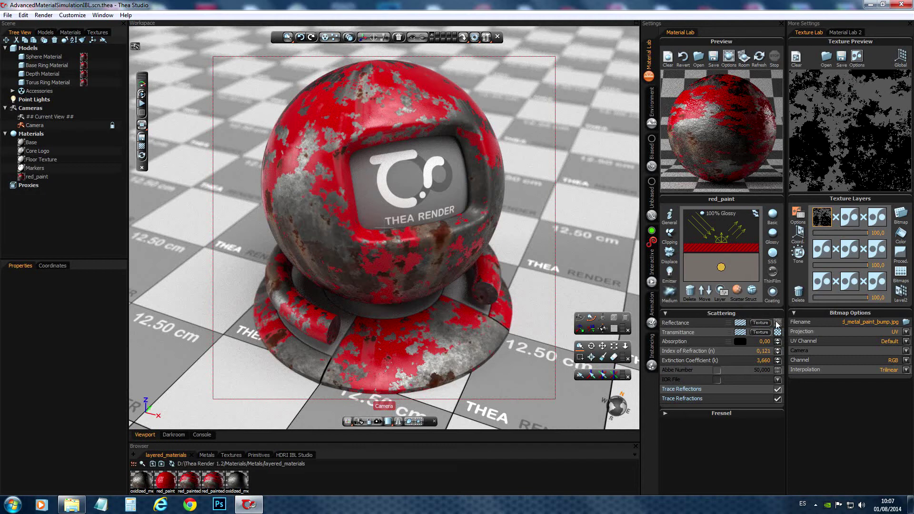
click(751, 289)
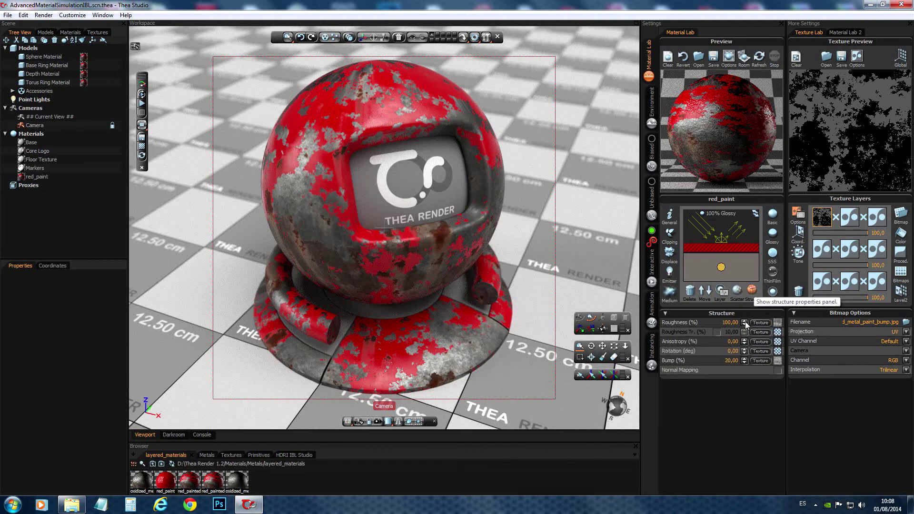
key(Delete)
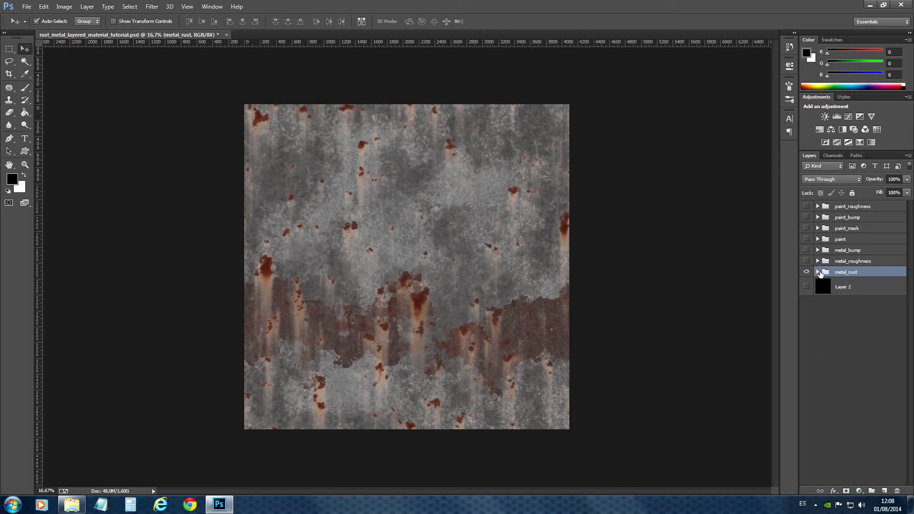
Step: Merge the visible metal_rust layers into Layer 4 copy 2 and make the paint group visible
click(818, 272)
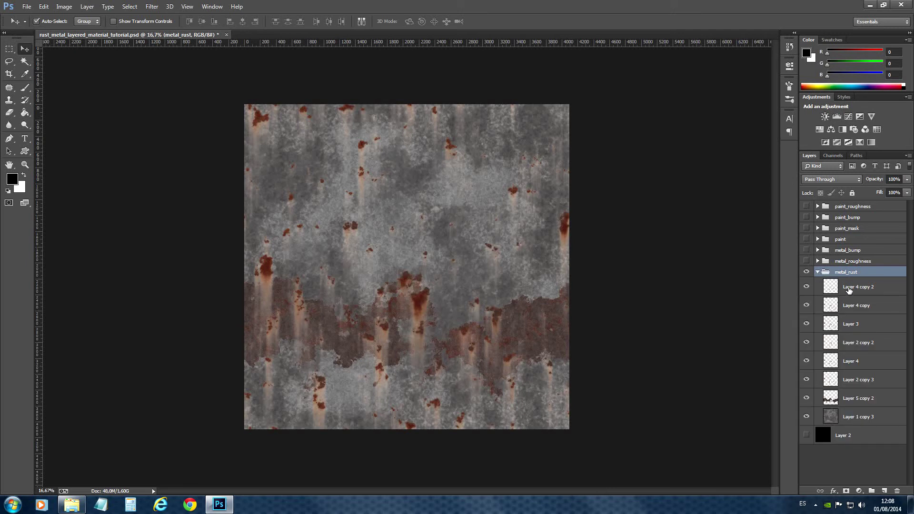
right_click(854, 287)
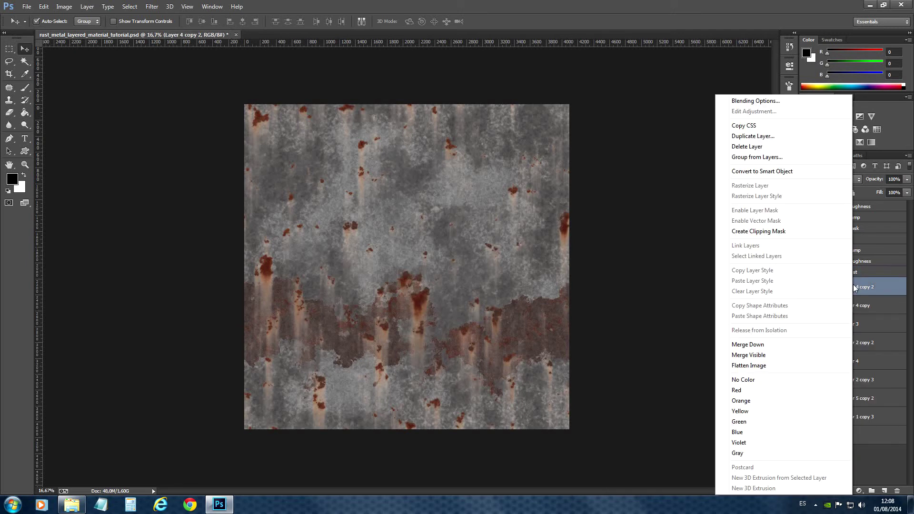
click(771, 359)
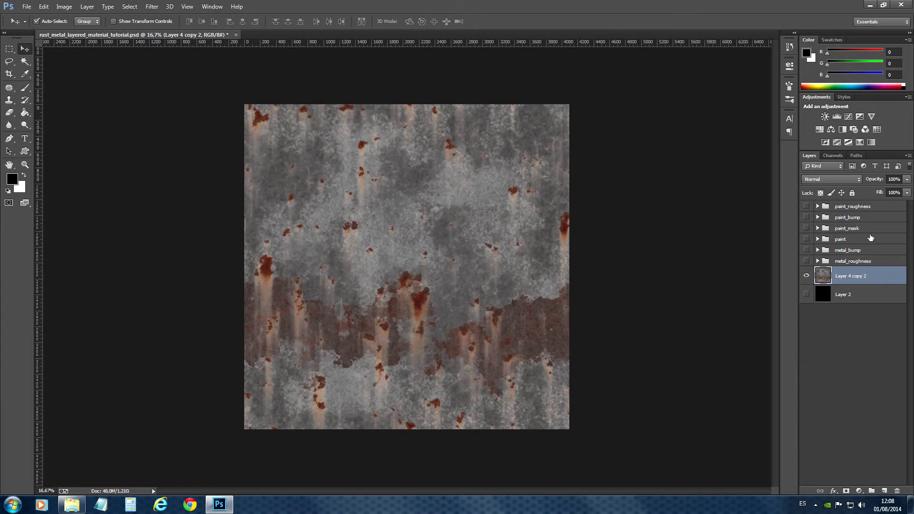
click(806, 239)
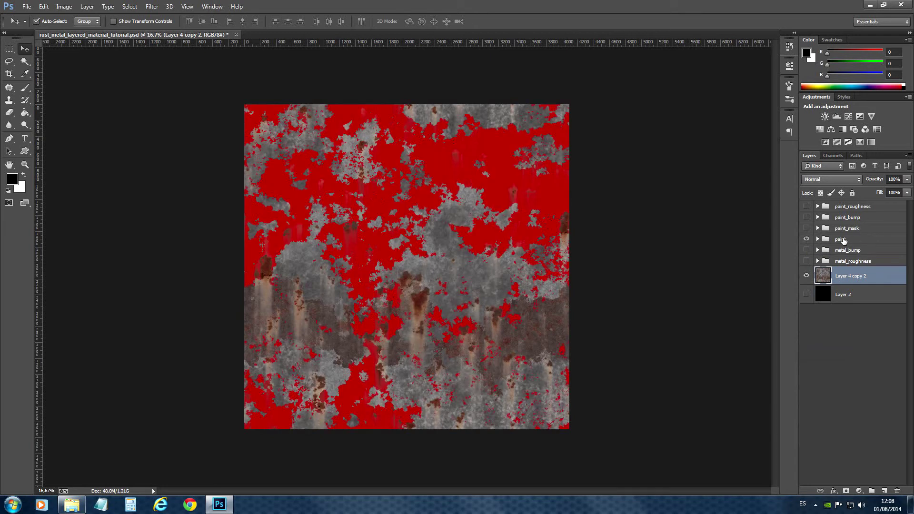
Step: Hide the rusty metal layer and merge the red paint layers into Layer 2 copy 7
right_click(843, 241)
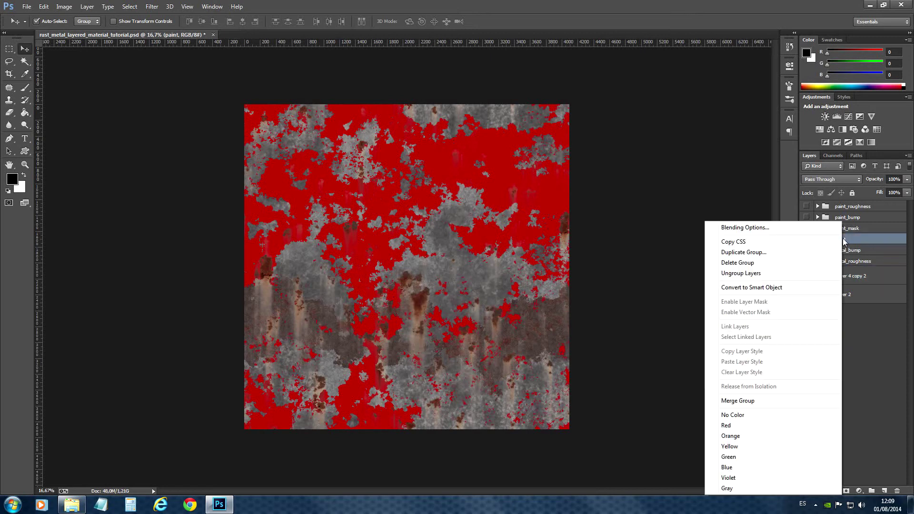
click(899, 312)
click(818, 240)
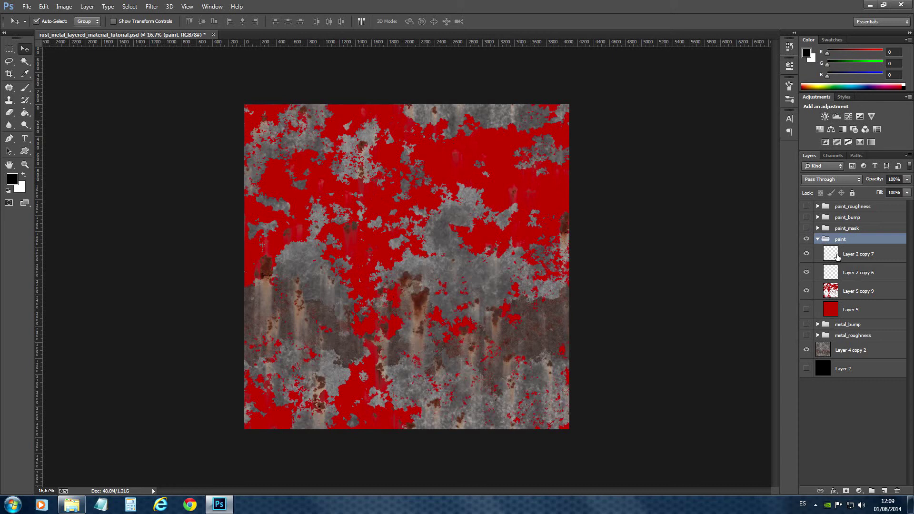
click(807, 350)
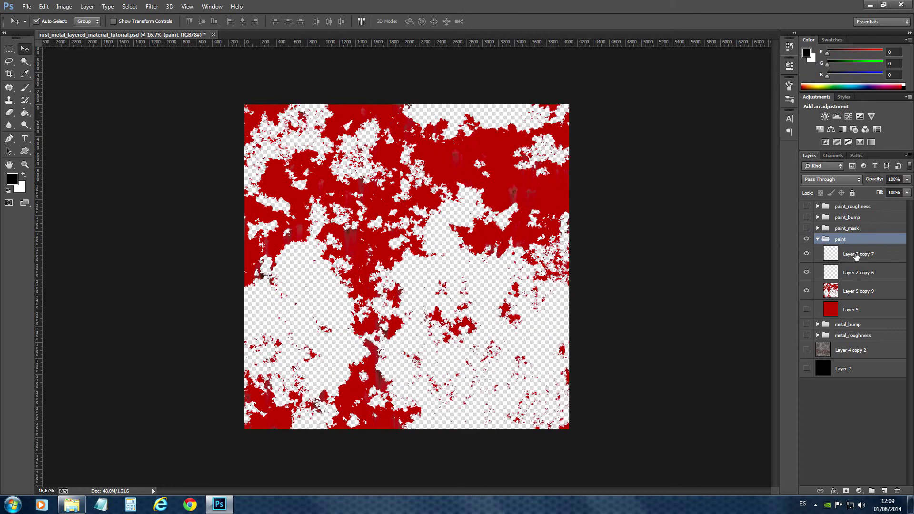
click(855, 255)
right_click(855, 256)
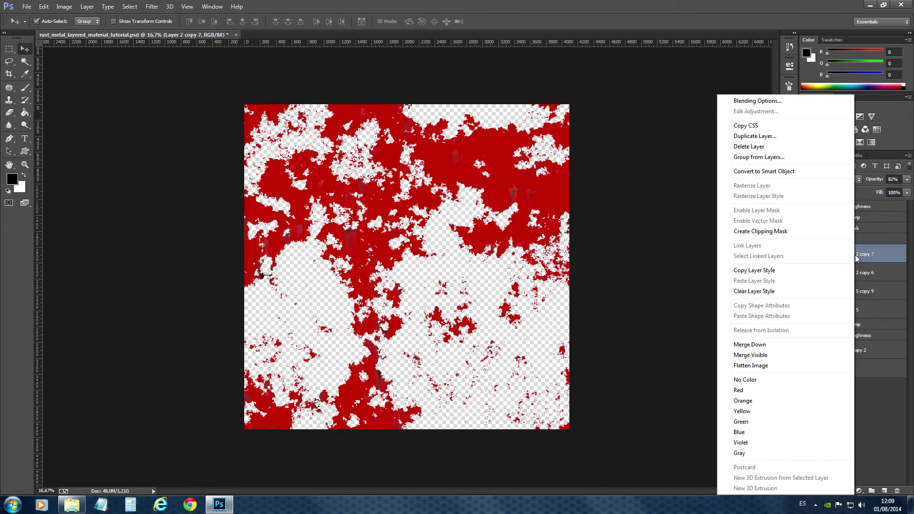
click(750, 355)
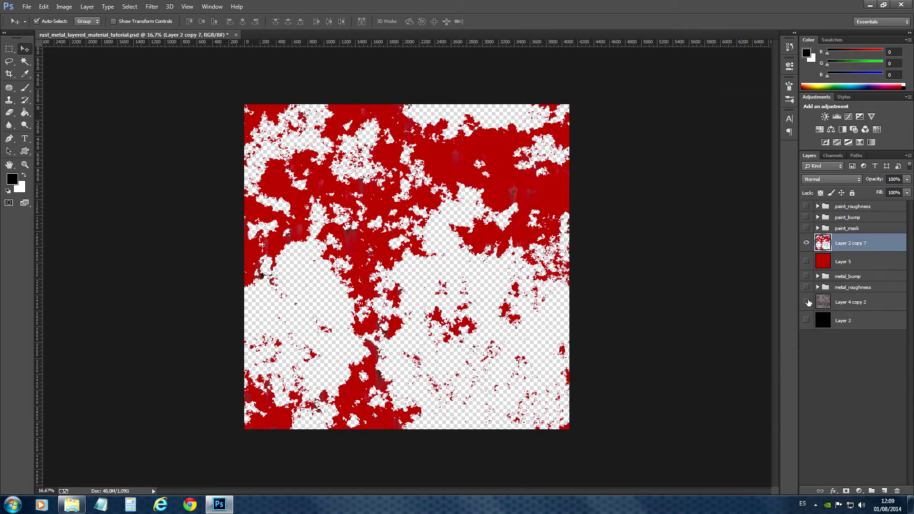
Step: Merge Layer 2 copy 7 with the rusty metal into one diffuse layer and hide it
click(806, 302)
right_click(849, 245)
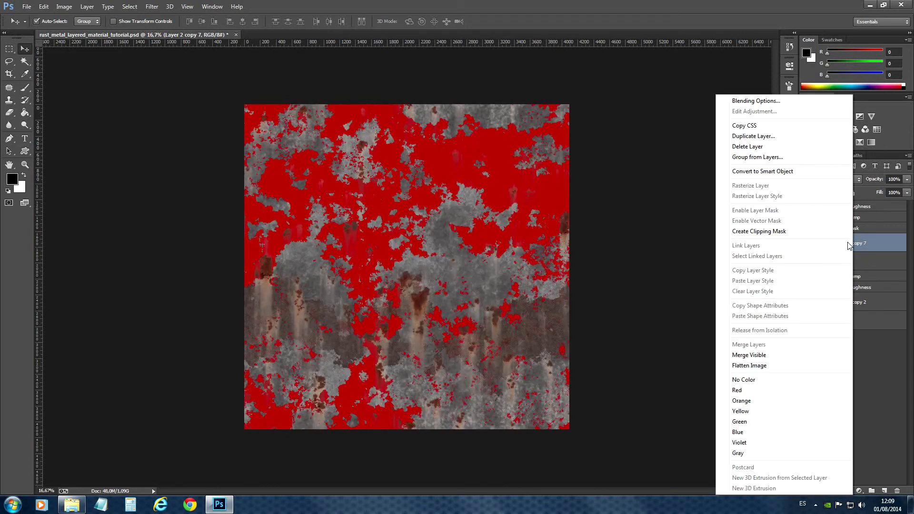
click(775, 355)
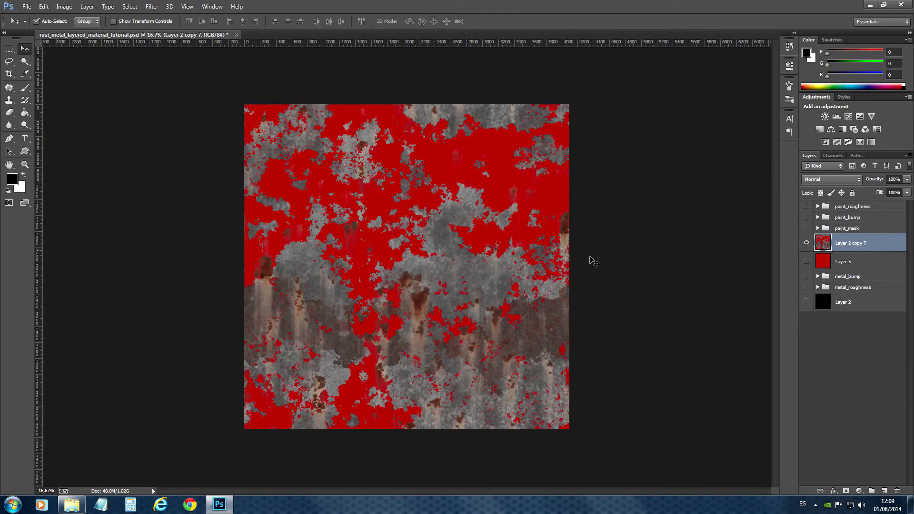
click(806, 243)
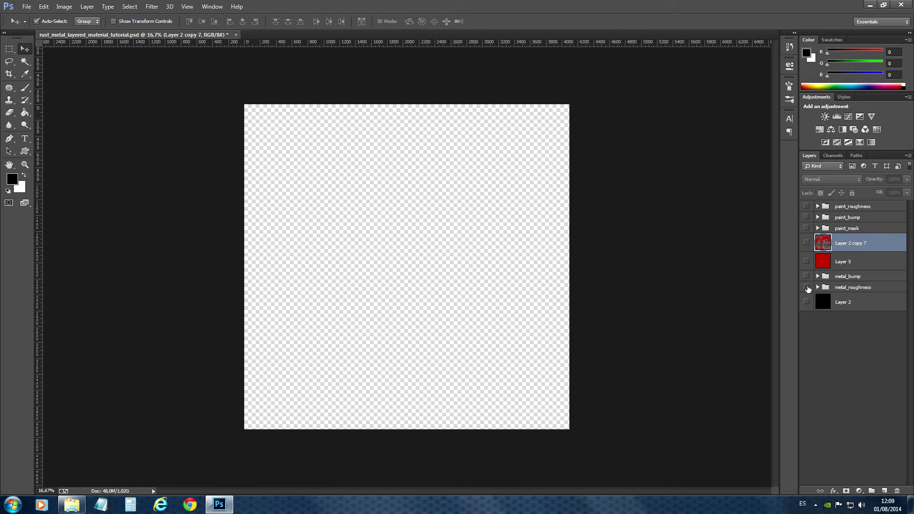
Step: Merge the visible metal_roughness layers into one layer, Layer 2 copy 5
click(807, 288)
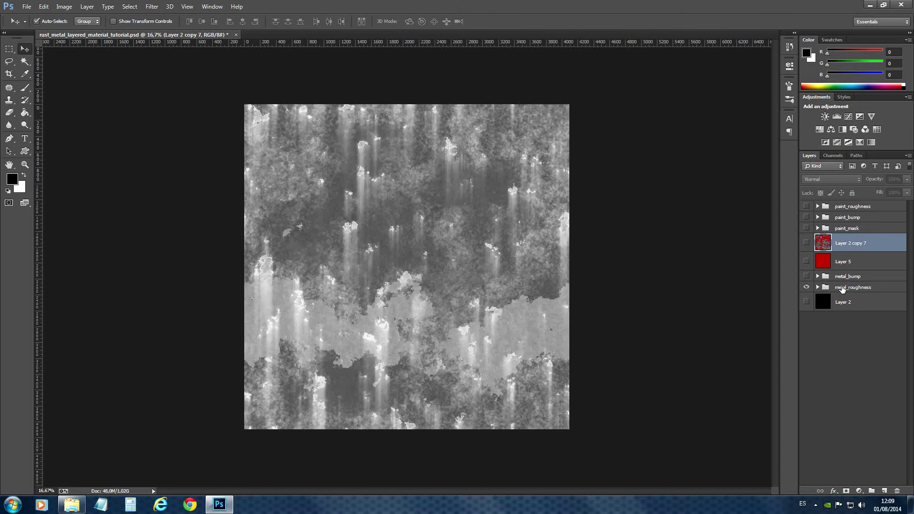
click(818, 287)
right_click(850, 307)
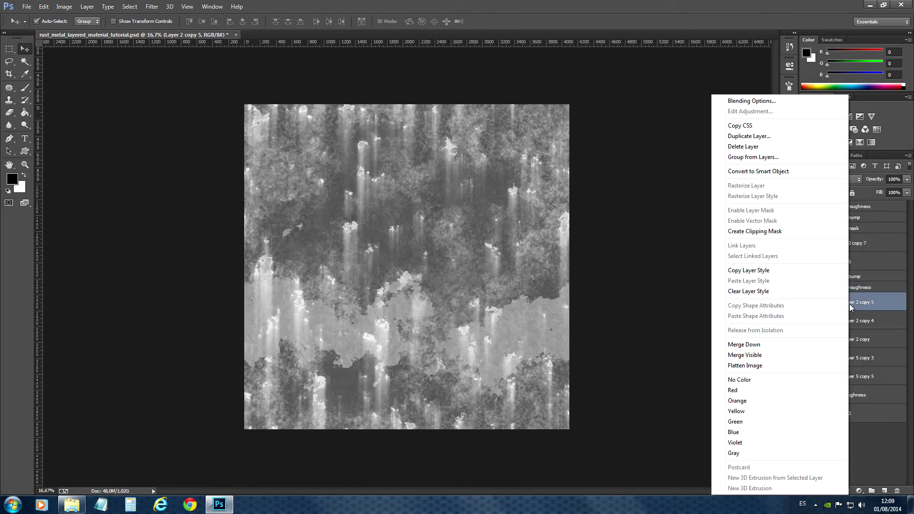
click(764, 356)
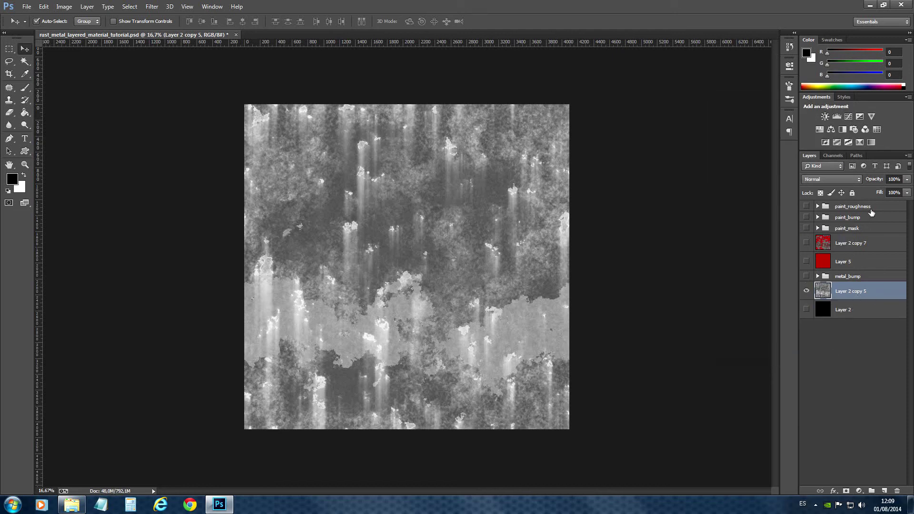
Step: Hide the metal roughness and merge the paint_roughness layers into Layer 2 copy 8
click(805, 206)
click(806, 291)
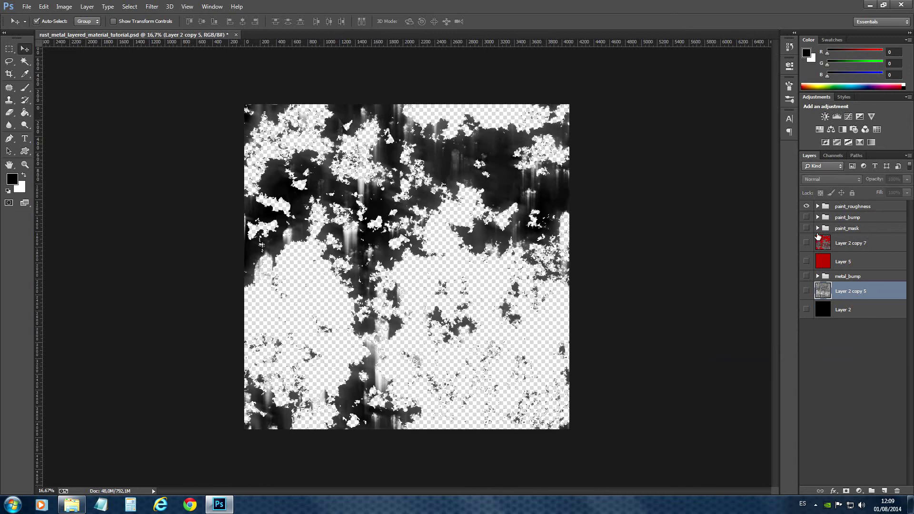
click(817, 206)
click(846, 224)
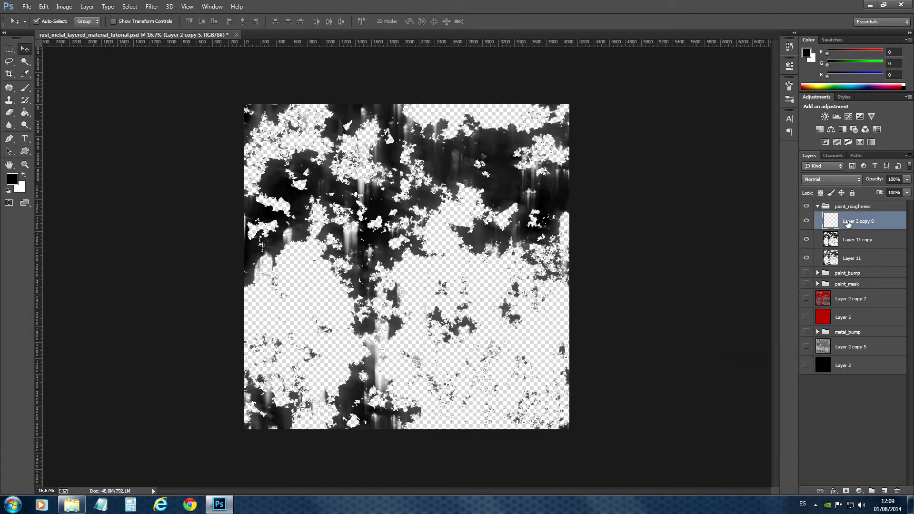
right_click(848, 224)
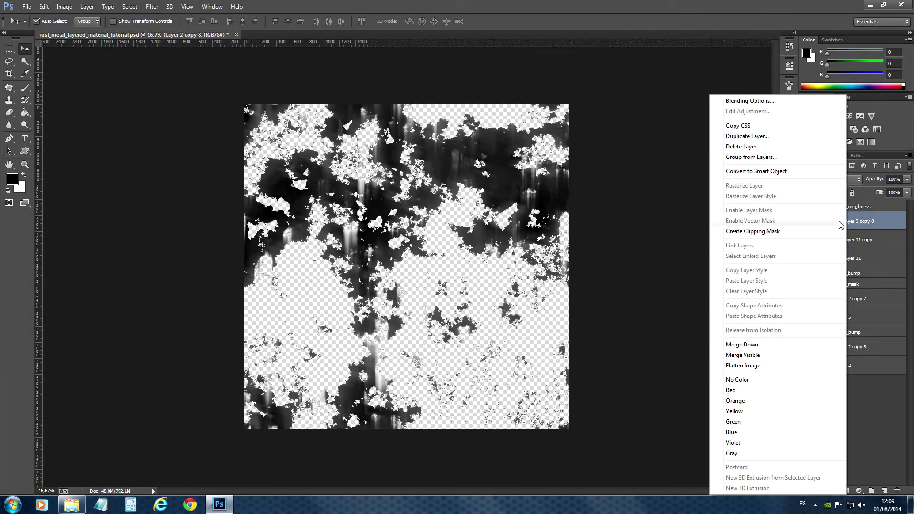
click(762, 355)
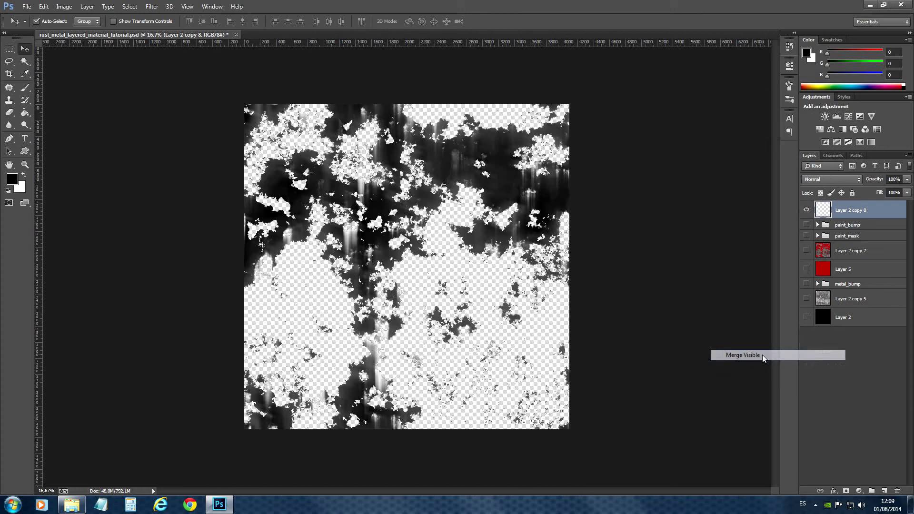
Step: Merge the metal roughness into Layer 2 copy 8 and hide the combined roughness layer
click(807, 299)
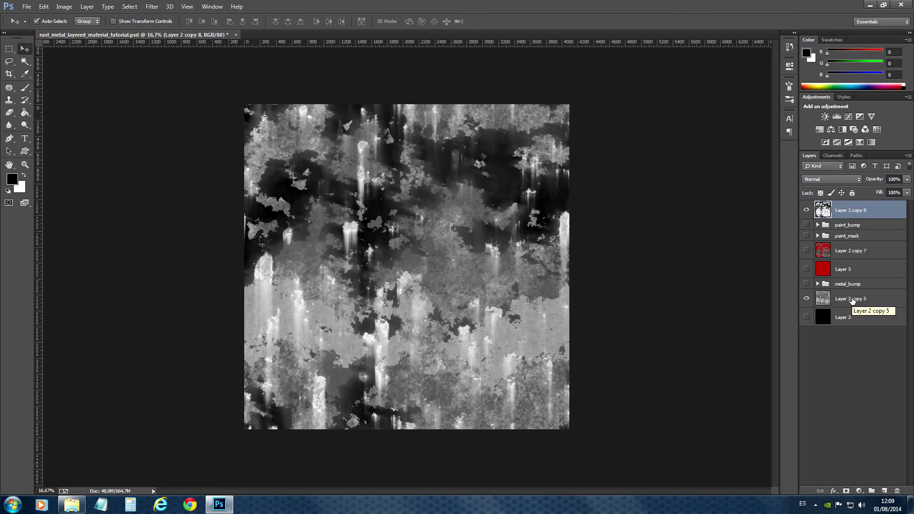
right_click(846, 210)
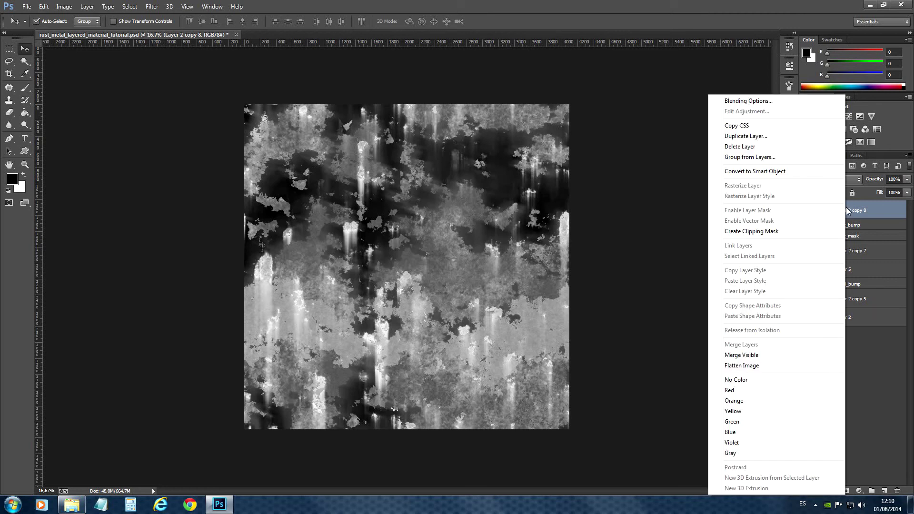
click(740, 355)
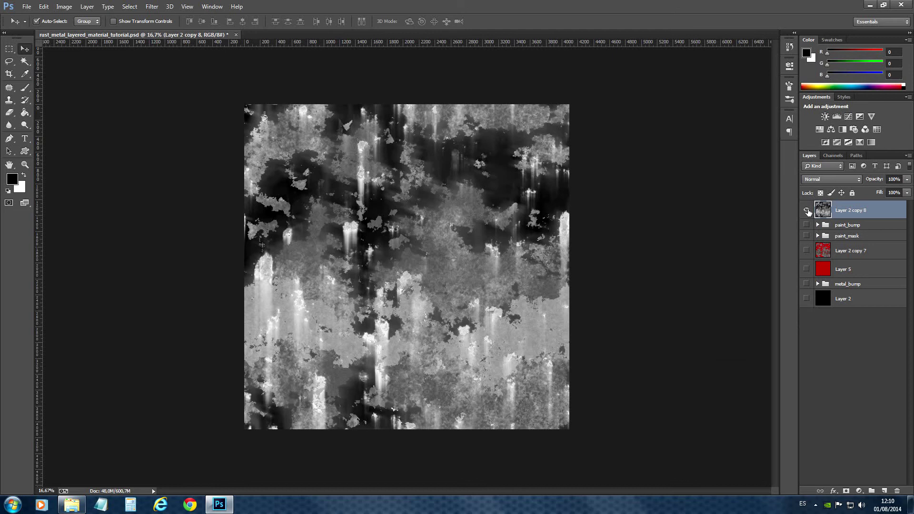
click(806, 210)
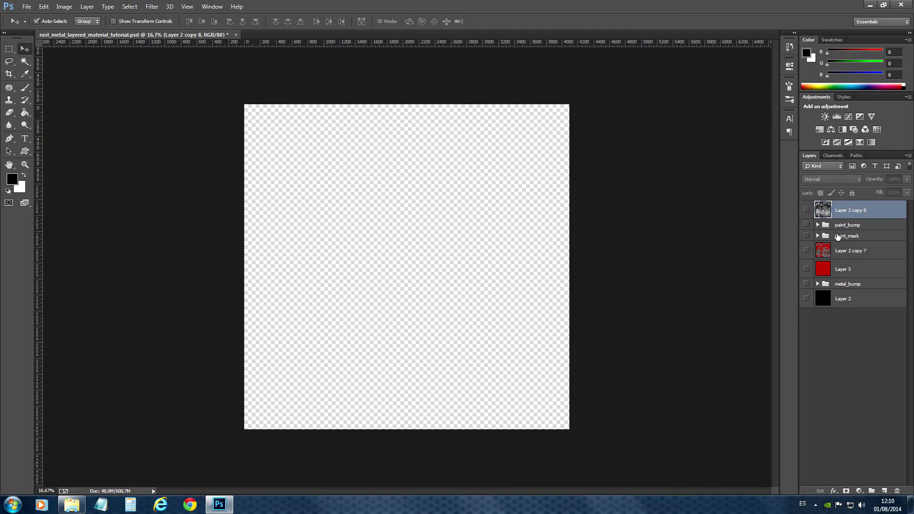
Step: Merge the visible metal_bump layers into bump_02 copy, then hide it
click(806, 283)
click(818, 284)
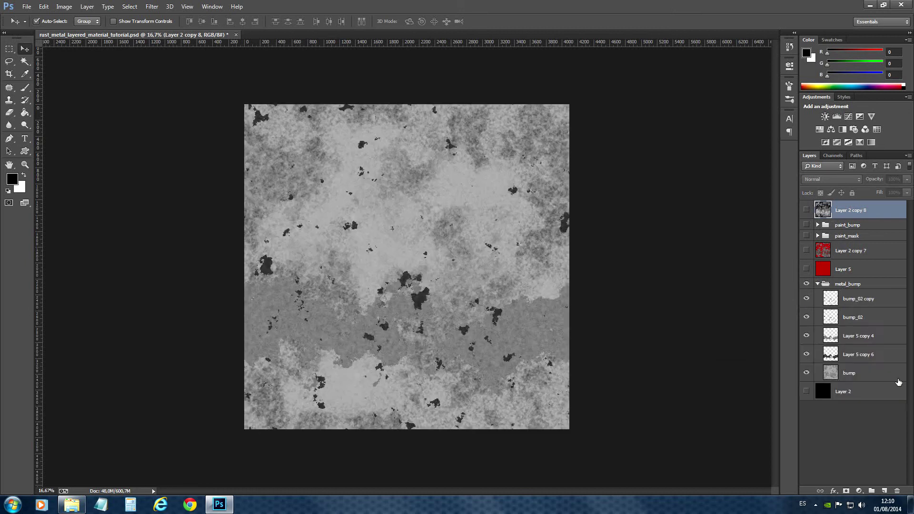
click(857, 302)
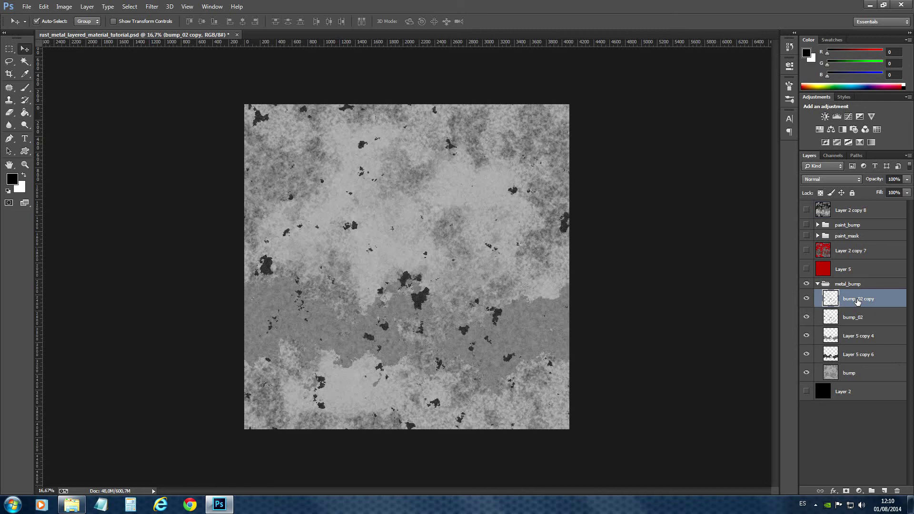
right_click(858, 302)
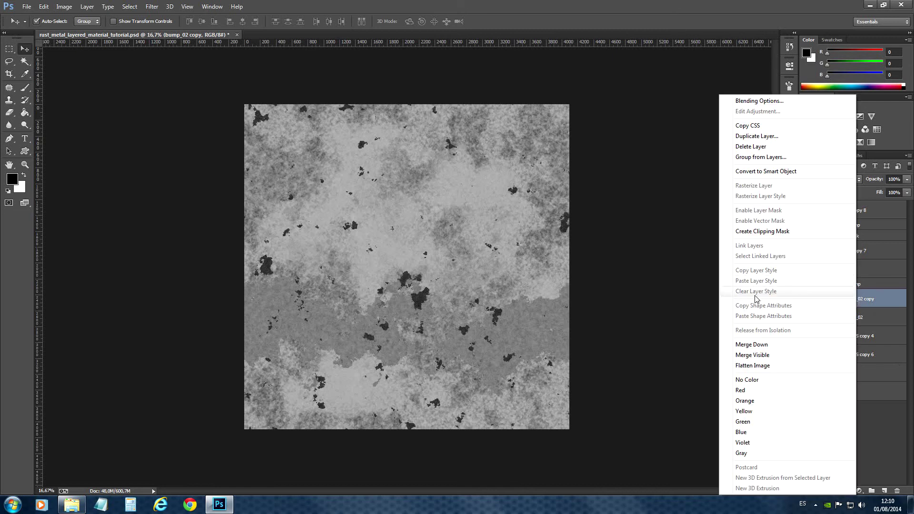
click(755, 355)
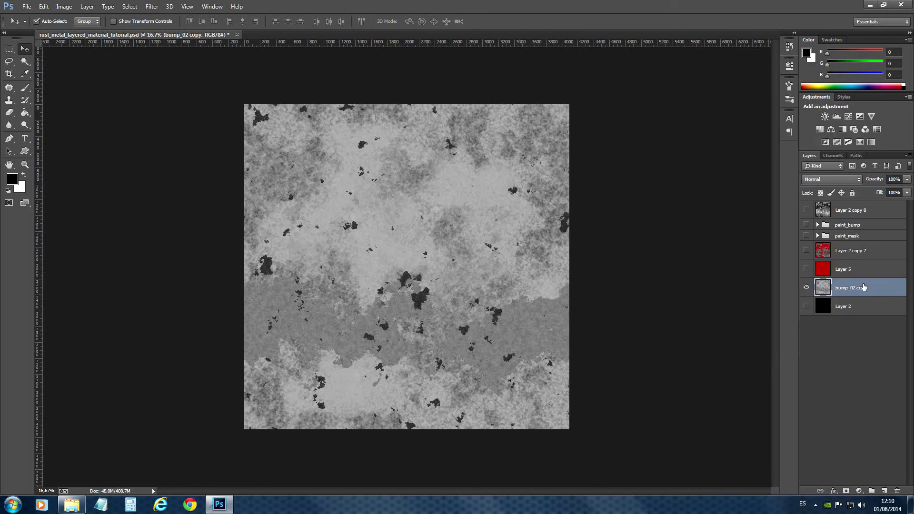
click(807, 288)
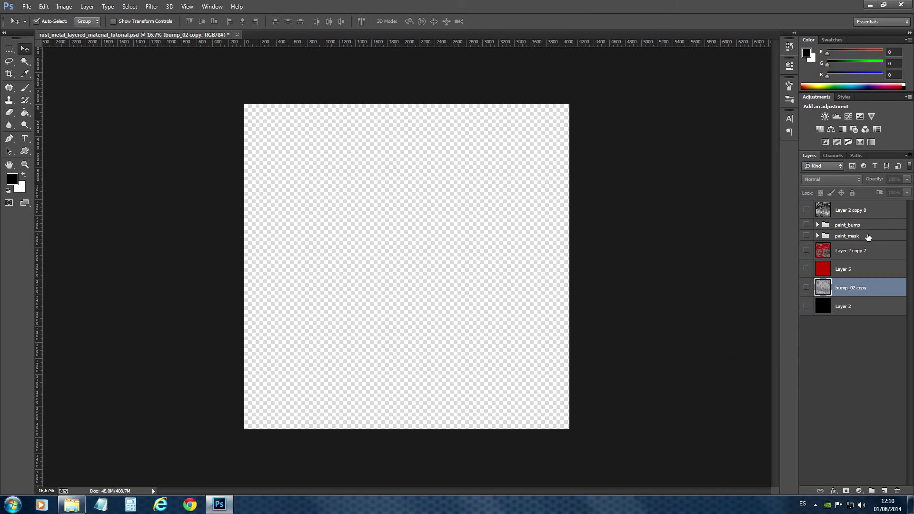
Step: Merge the paint bump layers into Layer 5 copy 14, then merge bump_02 copy into it
click(817, 224)
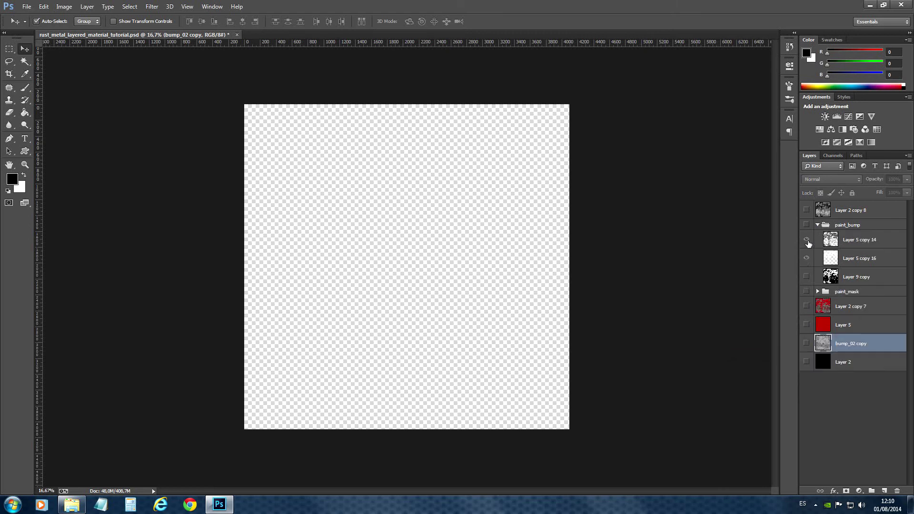
click(807, 242)
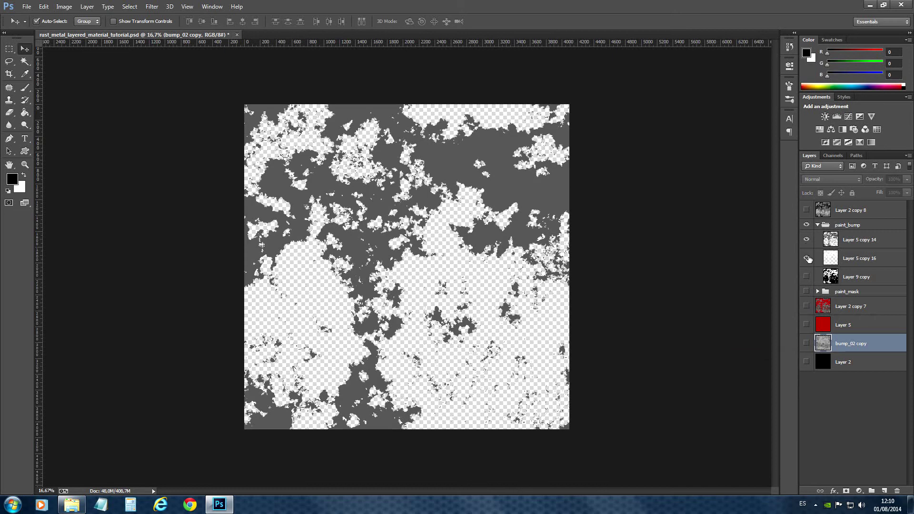
right_click(855, 243)
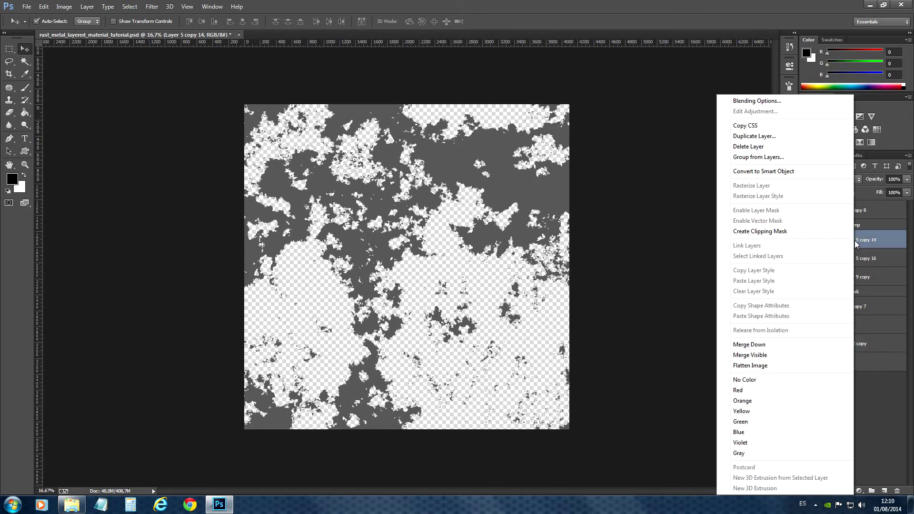
click(759, 355)
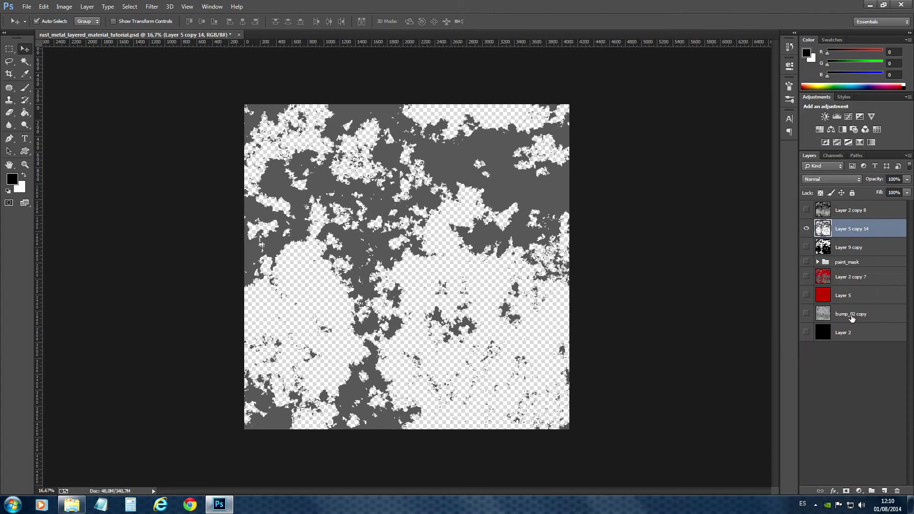
click(806, 314)
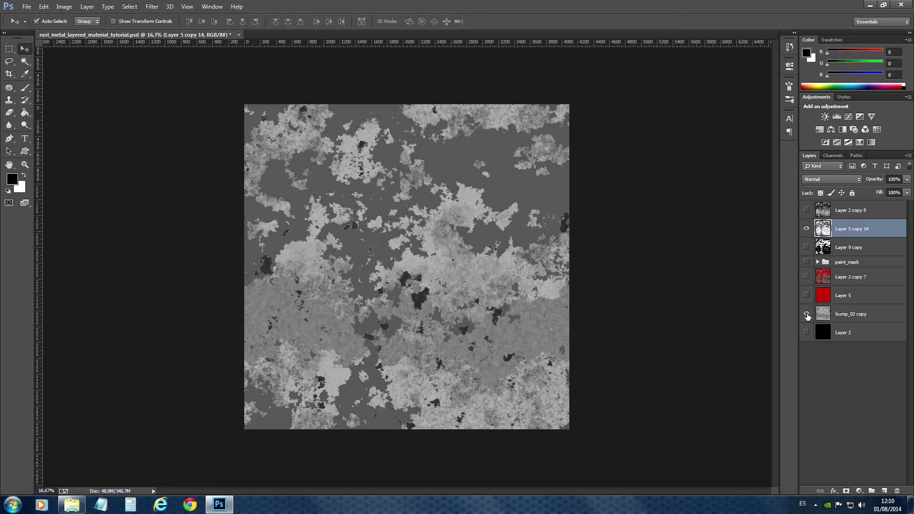
right_click(869, 228)
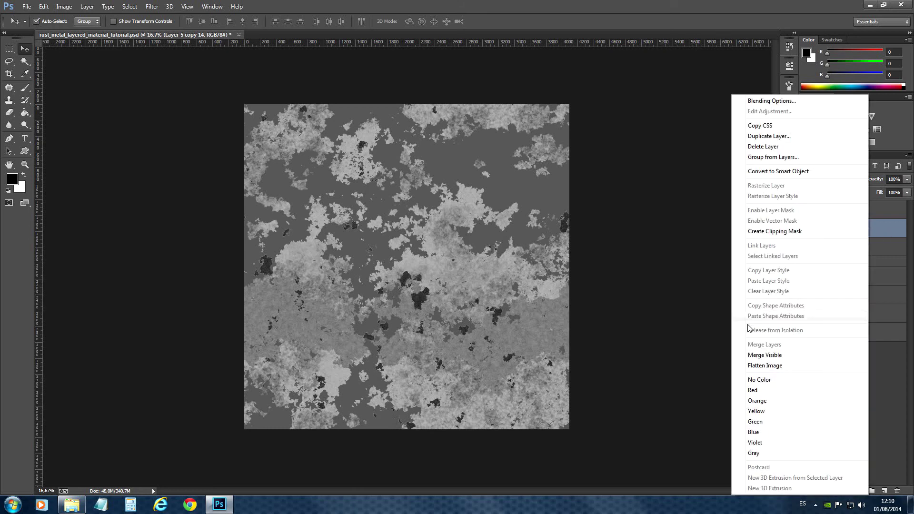
click(763, 355)
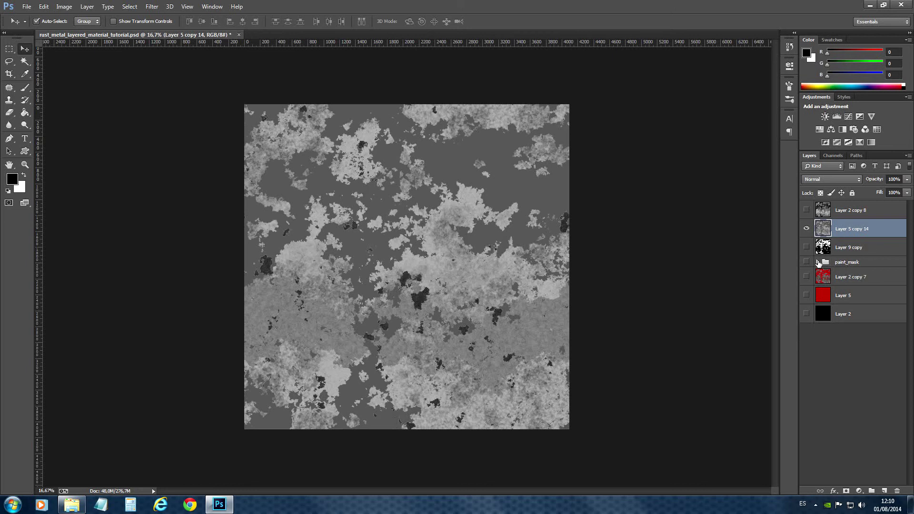
Step: Merge the paint_mask layers into Layer 5 copy 10, redoing it with Layer 5 copy 14 hidden
click(817, 263)
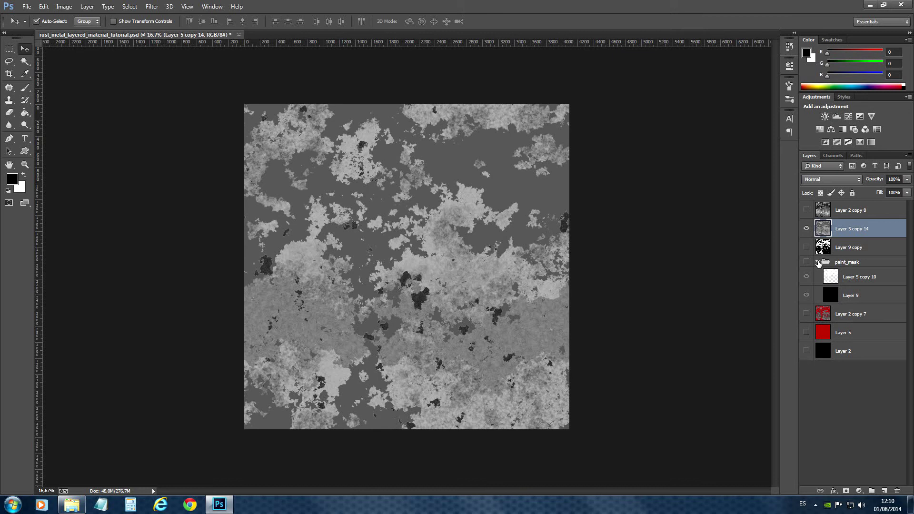
click(854, 278)
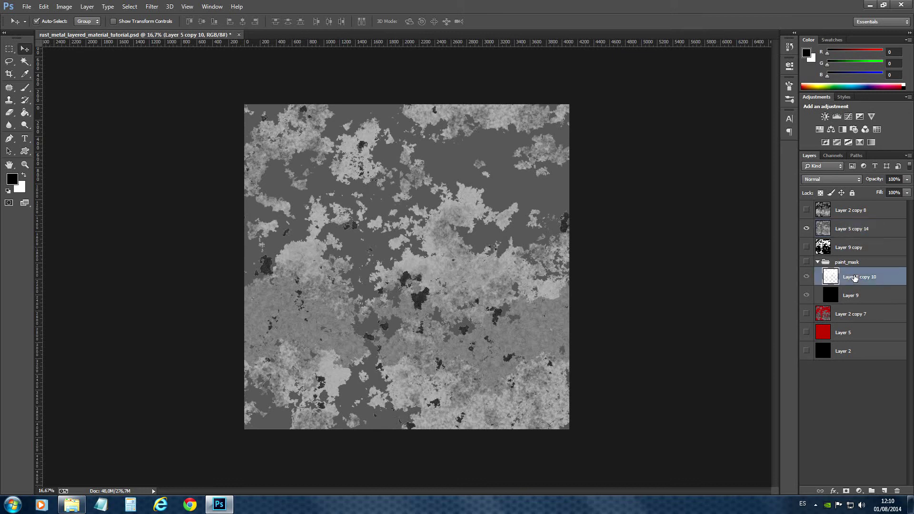
click(807, 277)
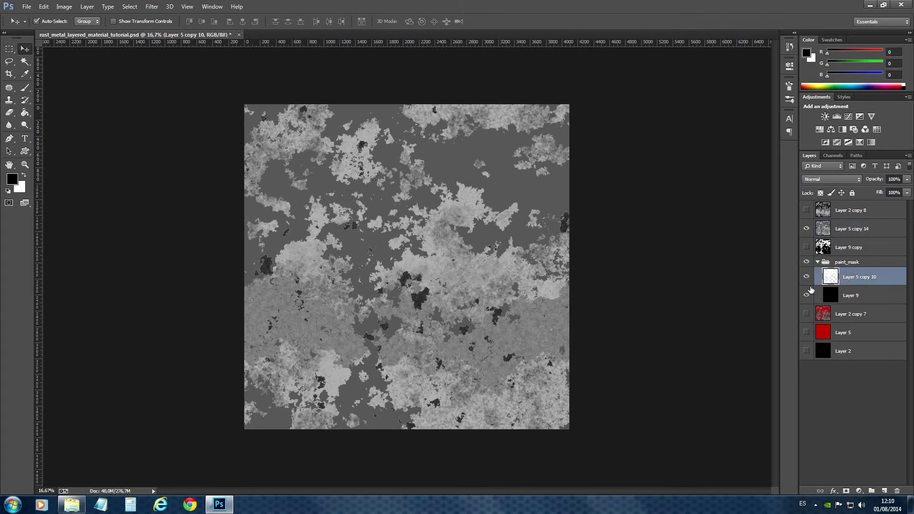
right_click(842, 278)
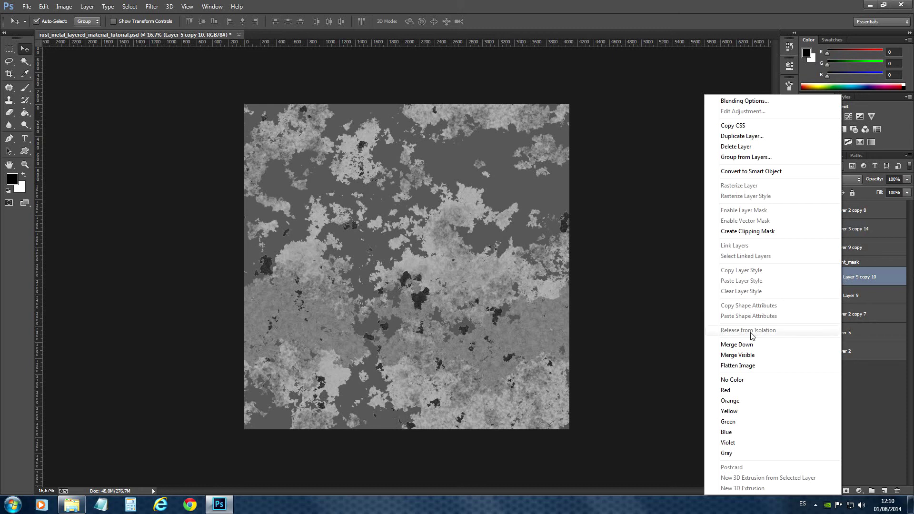
click(751, 356)
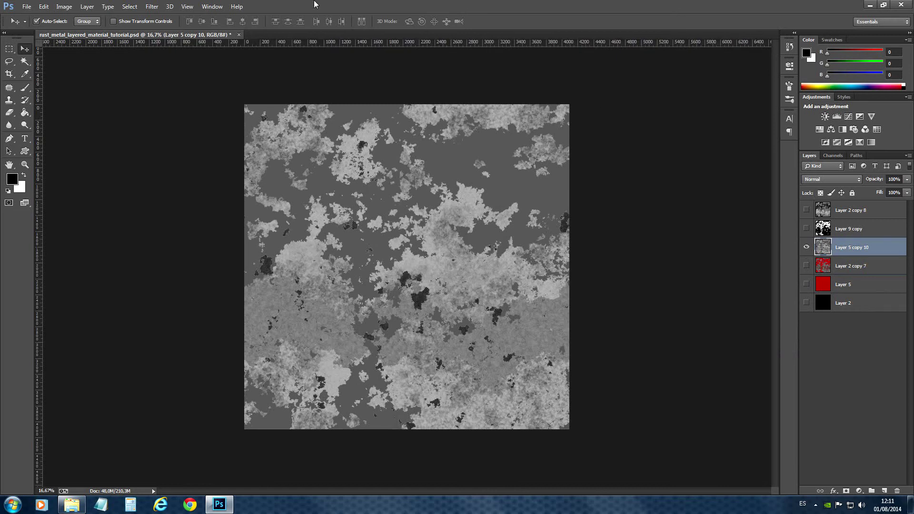
click(43, 6)
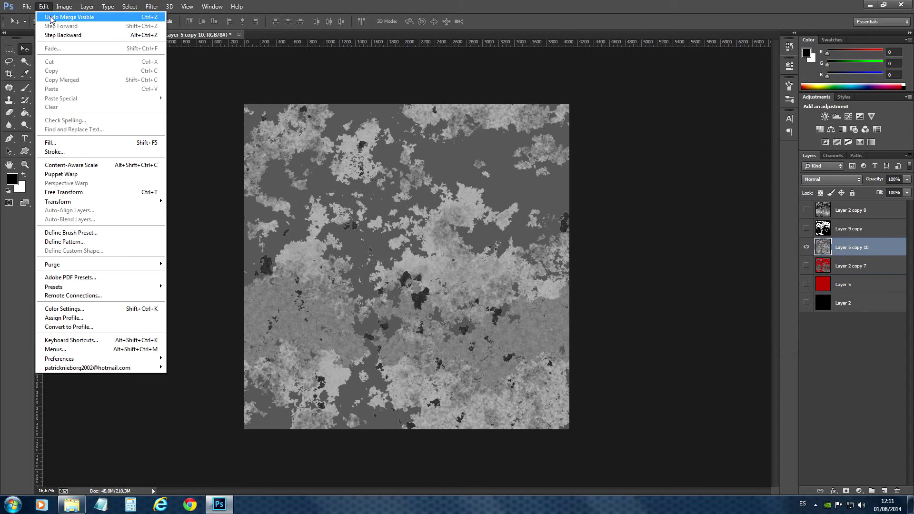
click(52, 17)
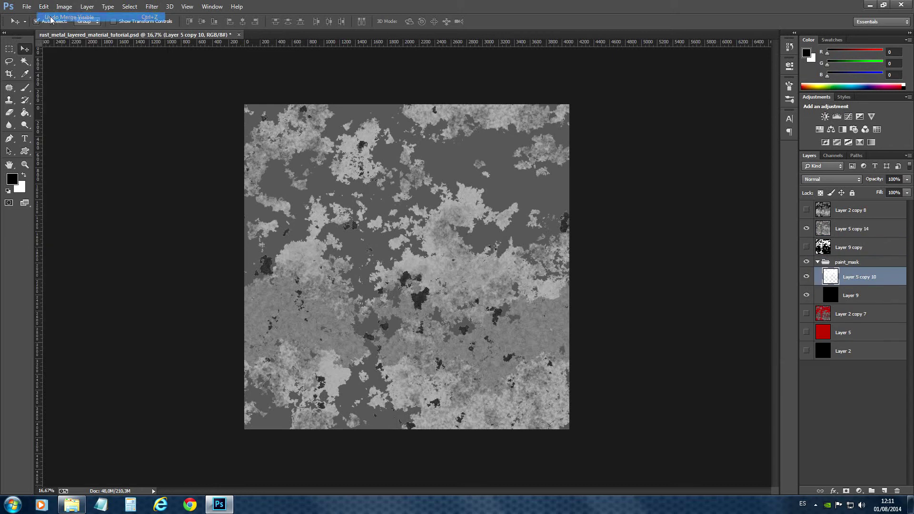
click(807, 229)
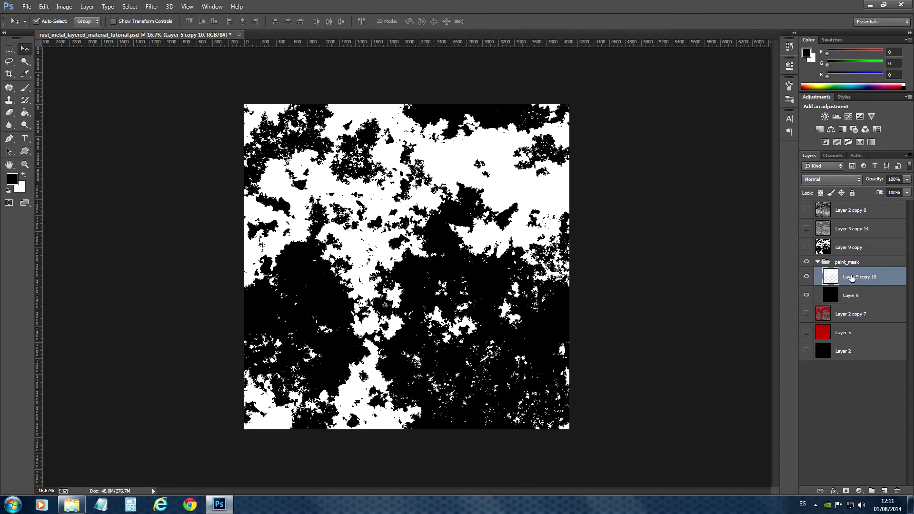
right_click(852, 277)
click(750, 355)
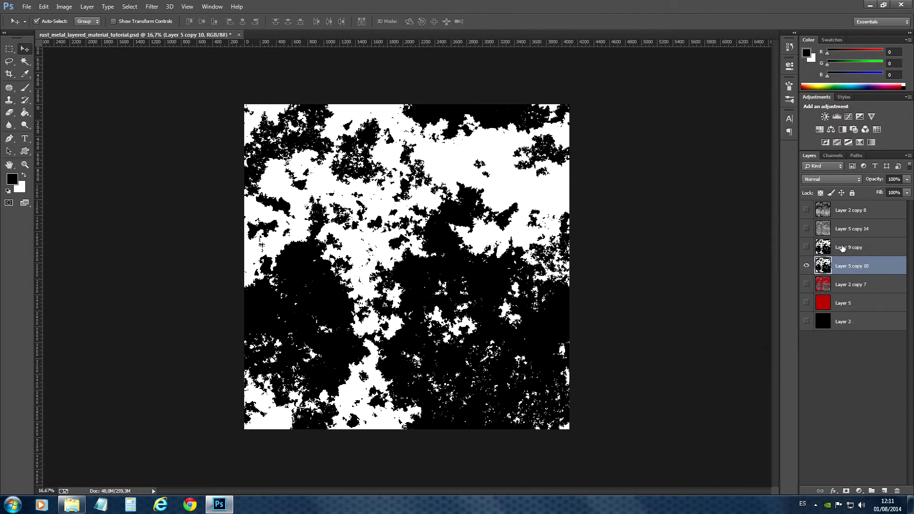
Step: Move Layer 9 copy to the bottom of the stack and check the merged layers, showing Layer 5 copy 14
drag(842, 248, 850, 322)
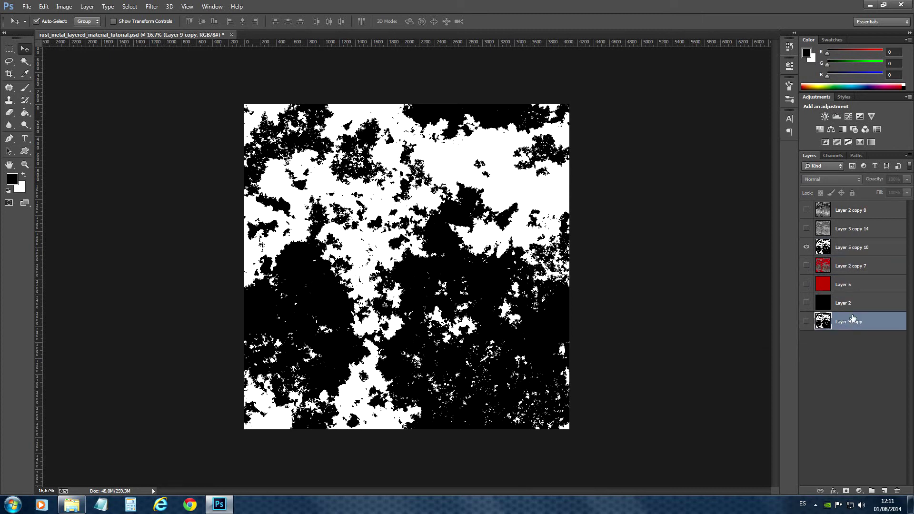
click(849, 269)
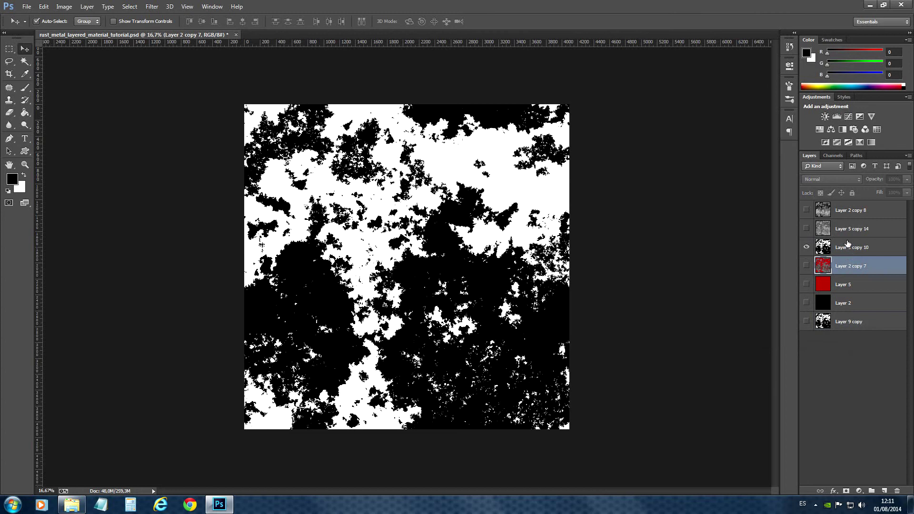
click(848, 245)
click(846, 230)
click(846, 212)
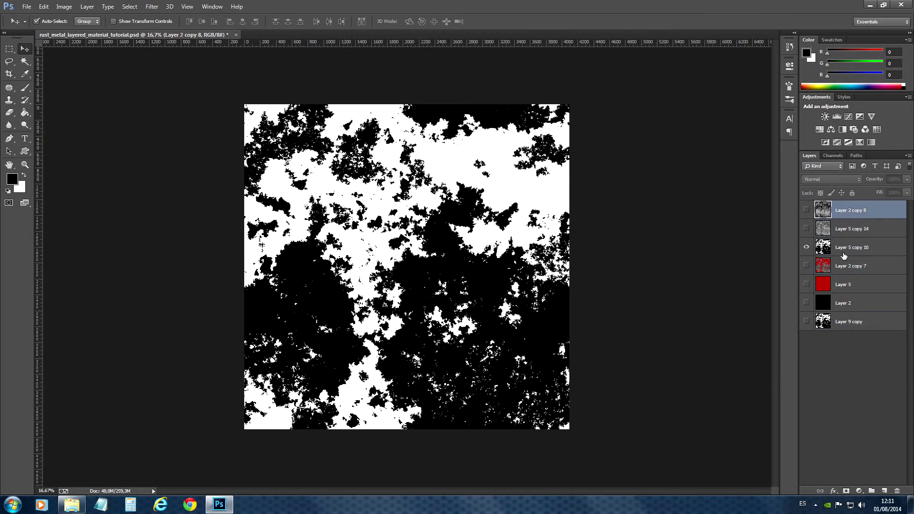
click(806, 211)
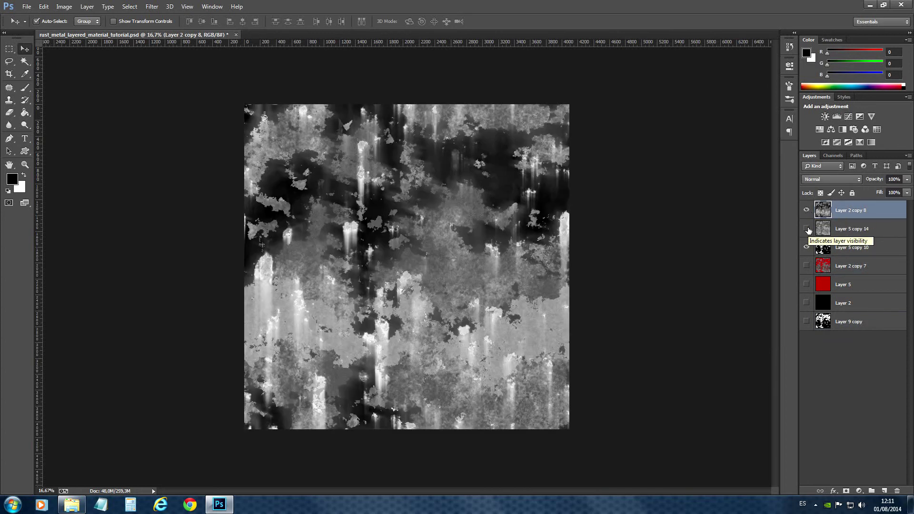
click(806, 209)
click(806, 229)
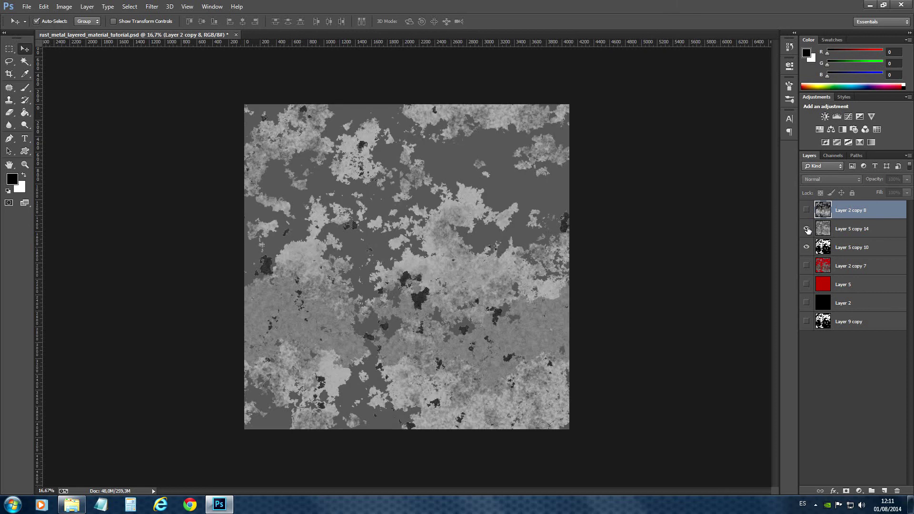
Step: Toggle Layer 5 copy 14, Layer 5 copy 10 and Layer 2 copy 7, leaving only Layer 2 copy 8 visible
click(806, 229)
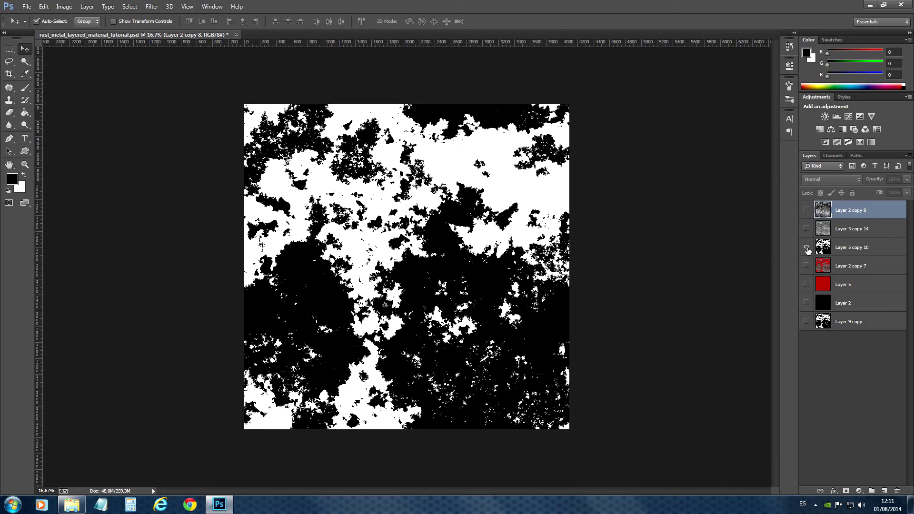
click(806, 247)
click(806, 265)
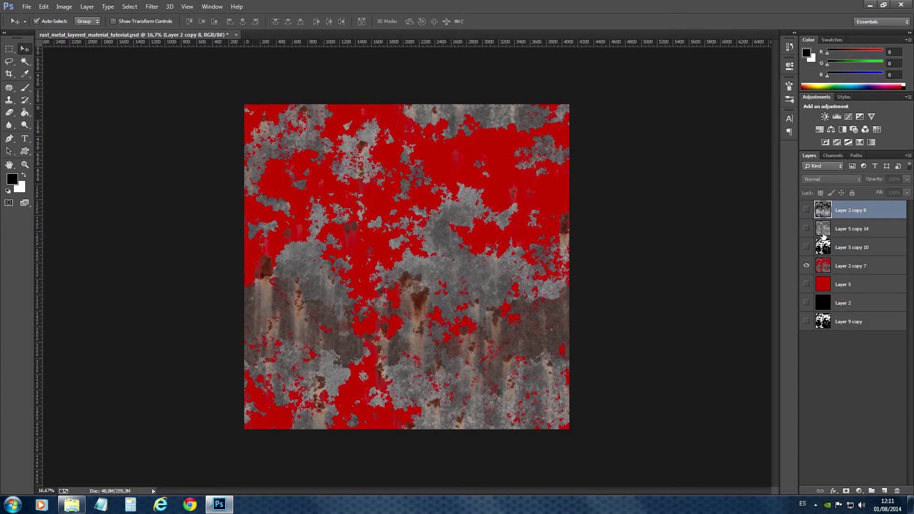
click(806, 266)
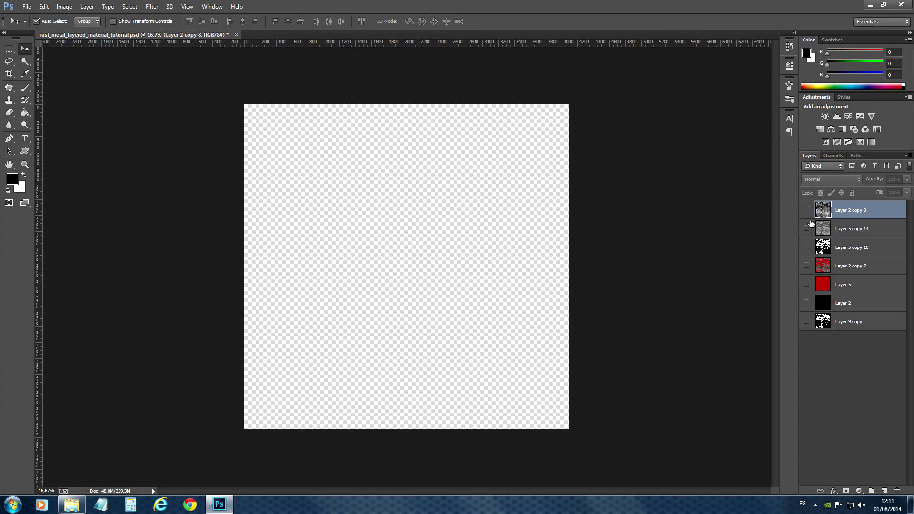
click(806, 210)
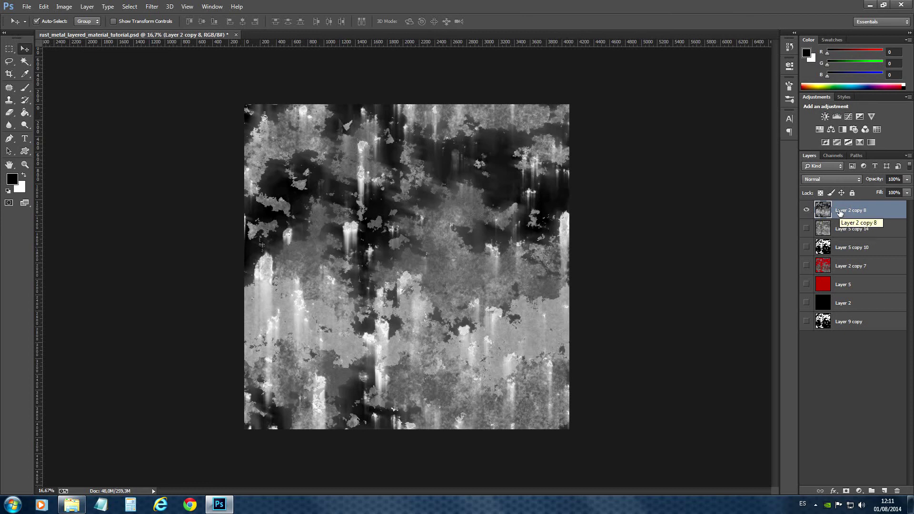
Step: Convert the document to Grayscale (Don't Merge, Discard), then undo it back to RGB
click(65, 6)
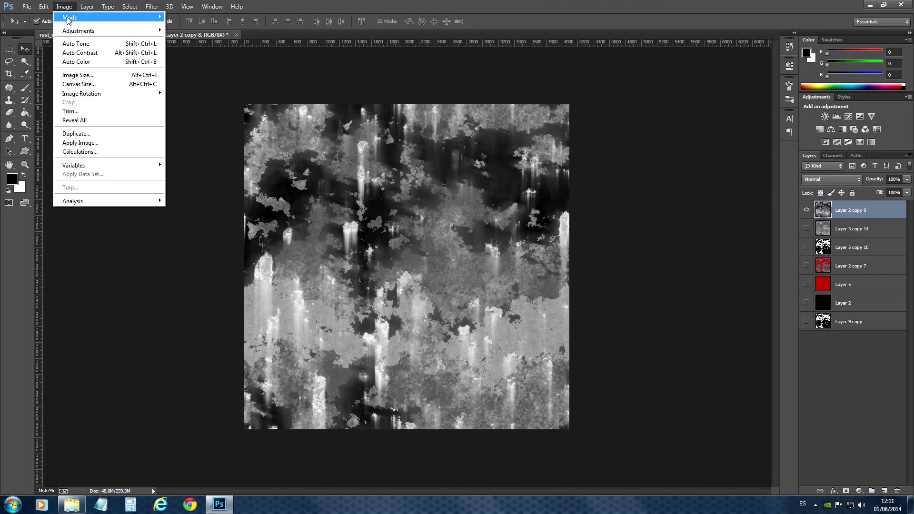
mouse_move(69, 19)
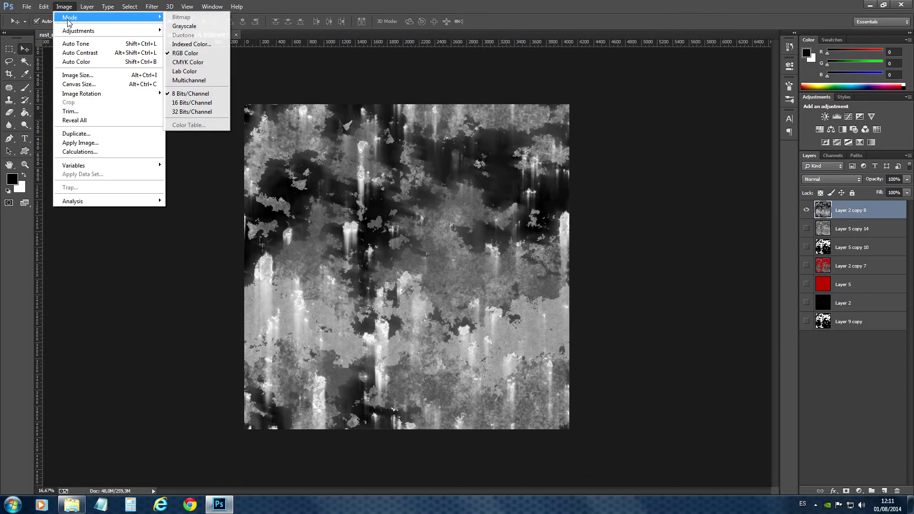
click(185, 27)
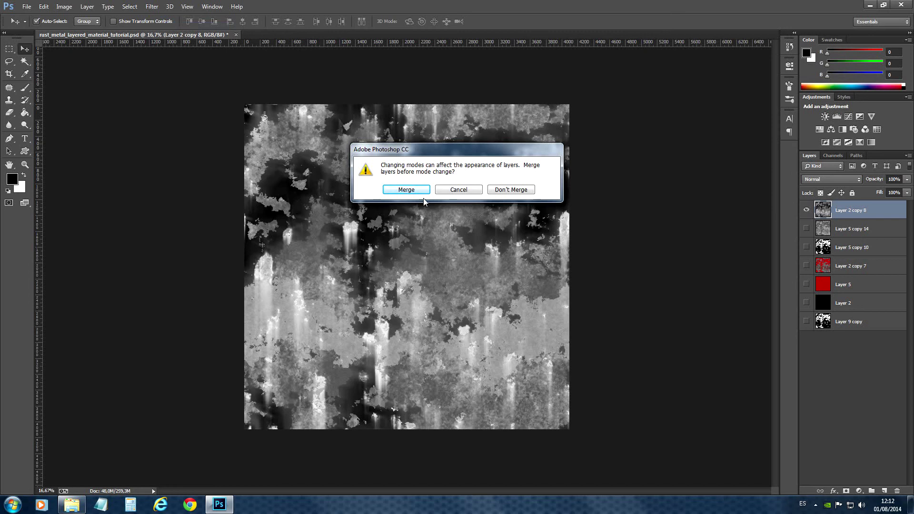
click(518, 190)
click(399, 201)
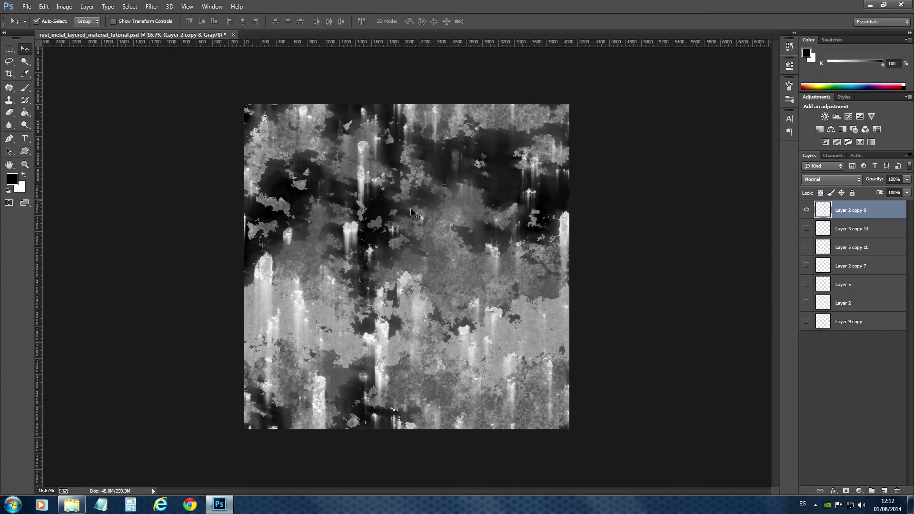
click(44, 7)
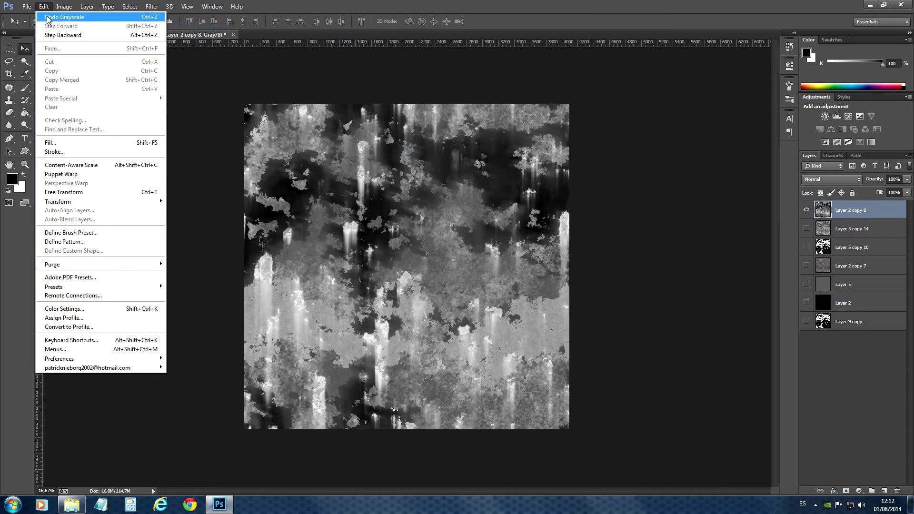
click(49, 18)
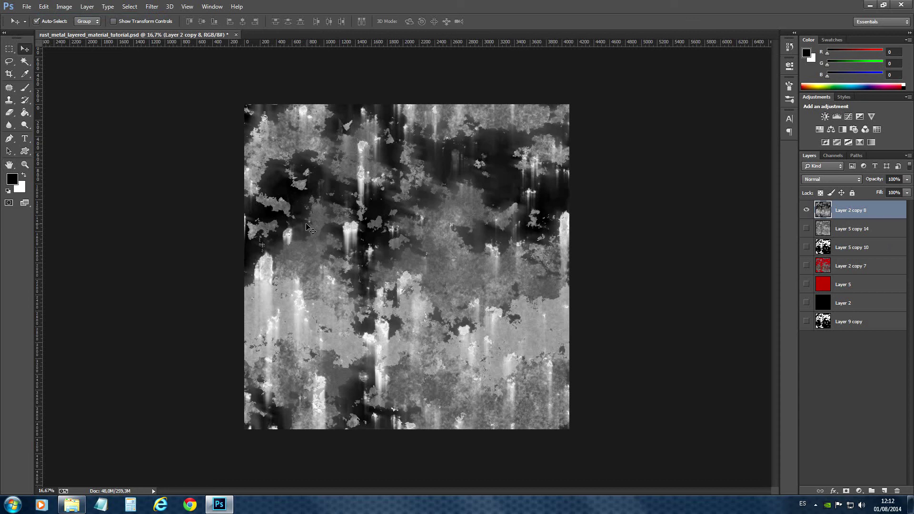
Step: Hide Layer 2 copy 8 and show only the grey Layer 5 copy 14 map
click(806, 210)
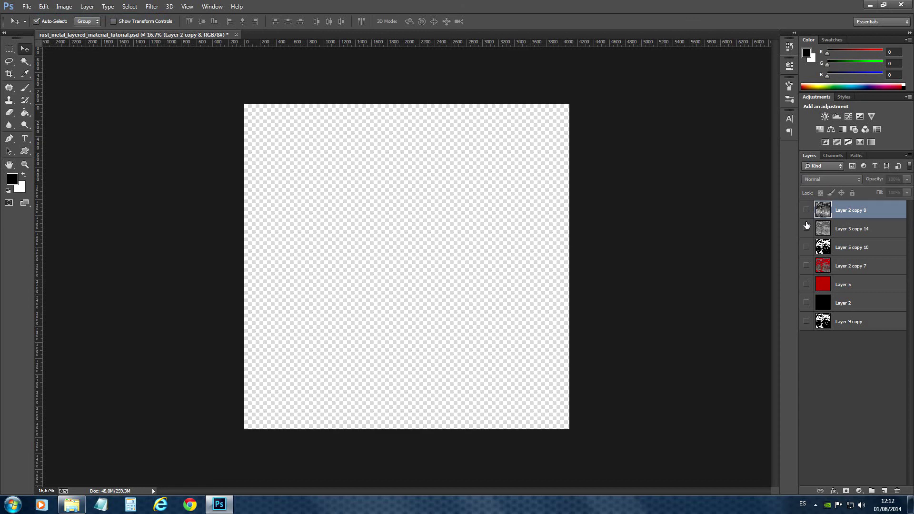
click(807, 228)
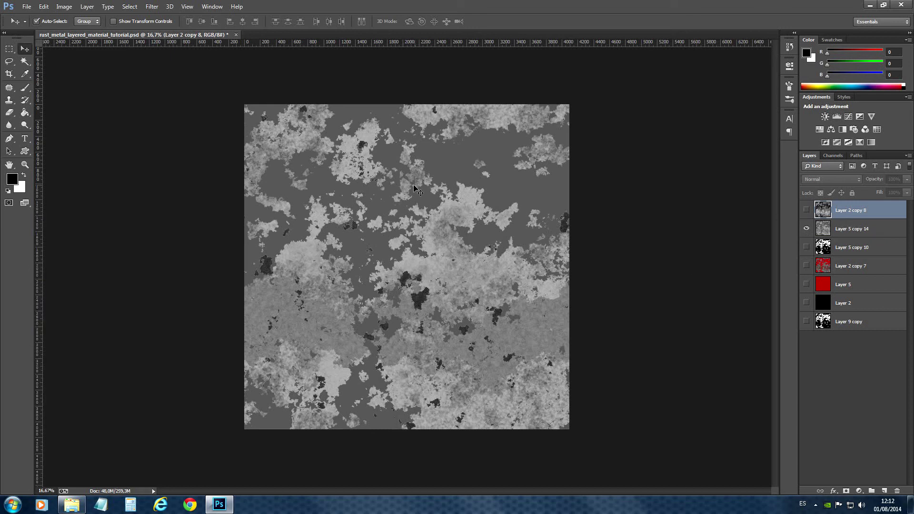
click(64, 6)
mouse_move(80, 20)
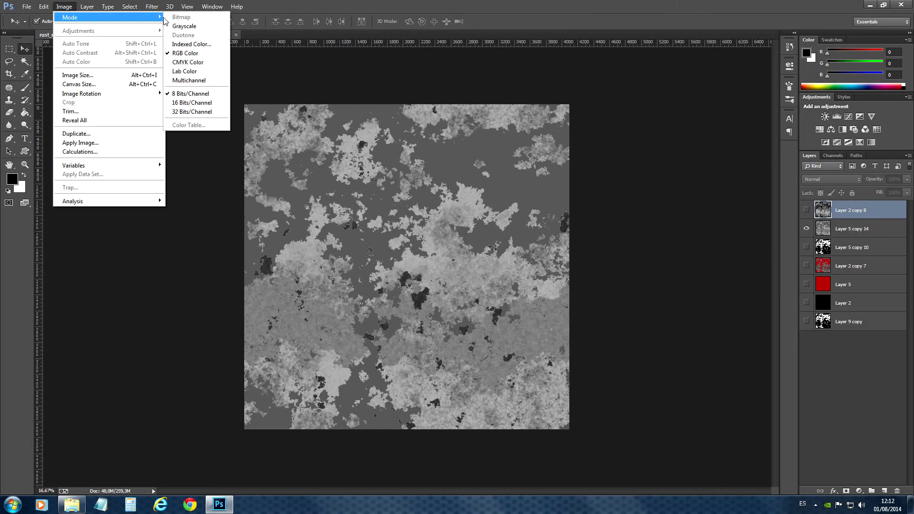
mouse_move(237, 6)
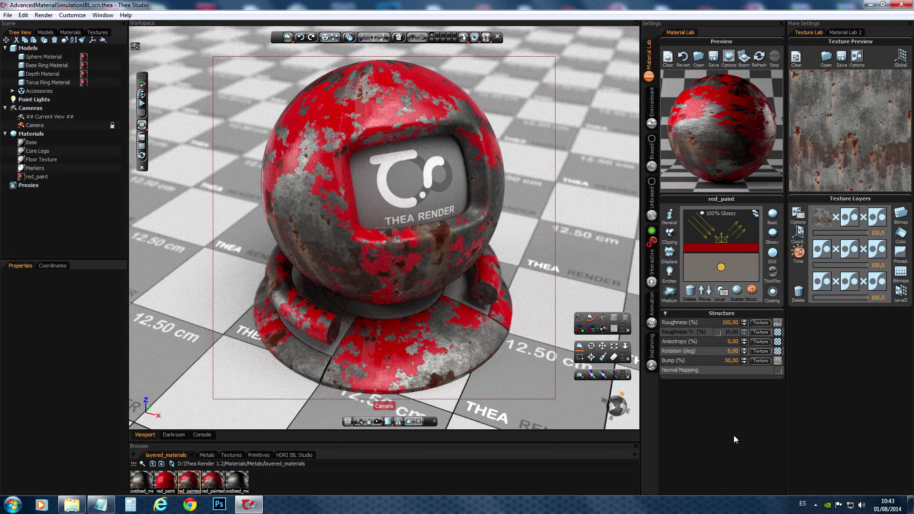
Step: Load the red painted colour map bitmap into the Glossy layer's Reflectance texture
click(740, 296)
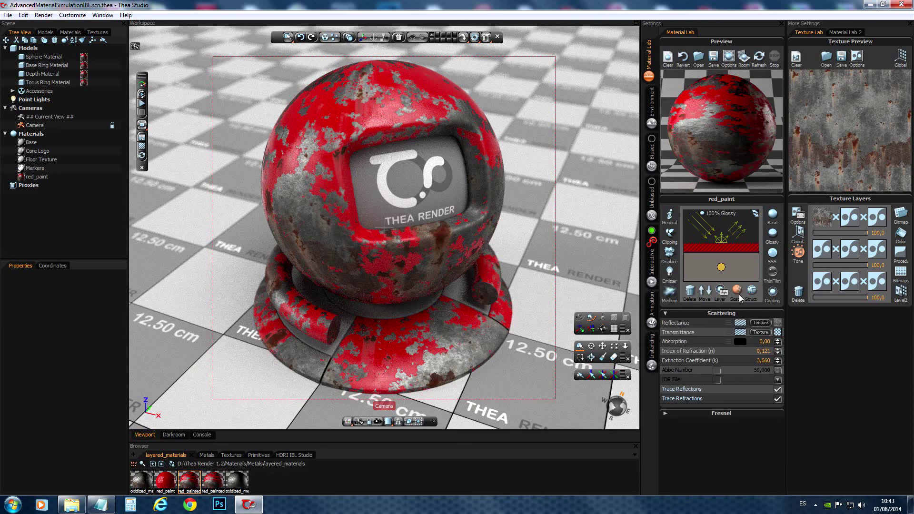
click(827, 222)
click(900, 213)
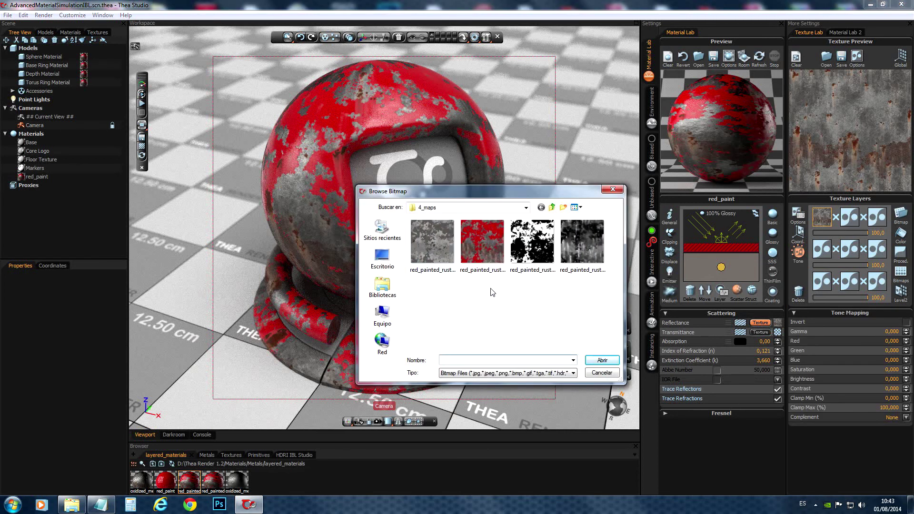
click(482, 248)
click(602, 361)
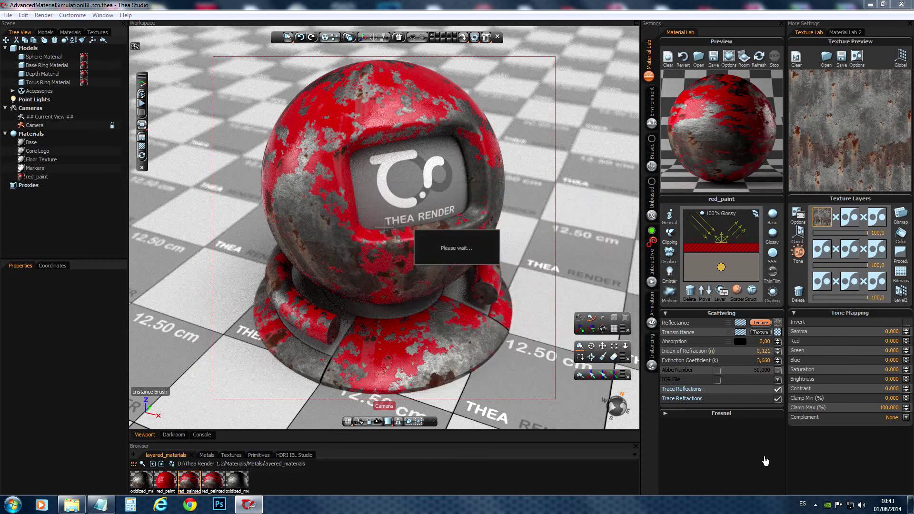
Step: Copy the colour map texture into the Basic layer's Diffuse slot
right_click(778, 323)
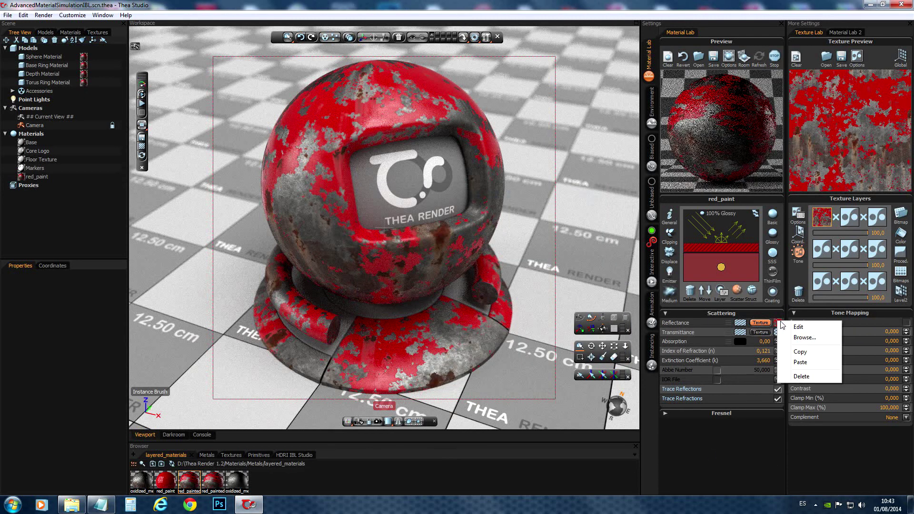
click(800, 352)
click(724, 247)
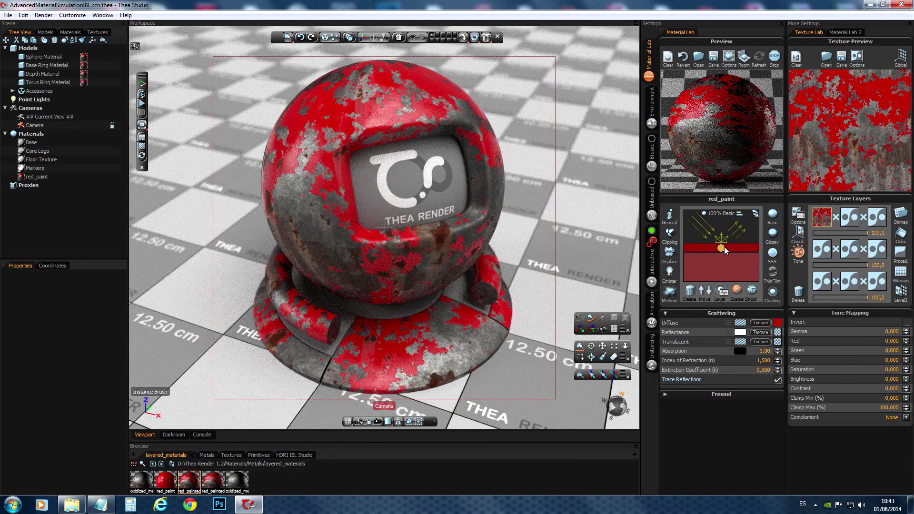
right_click(777, 323)
click(800, 362)
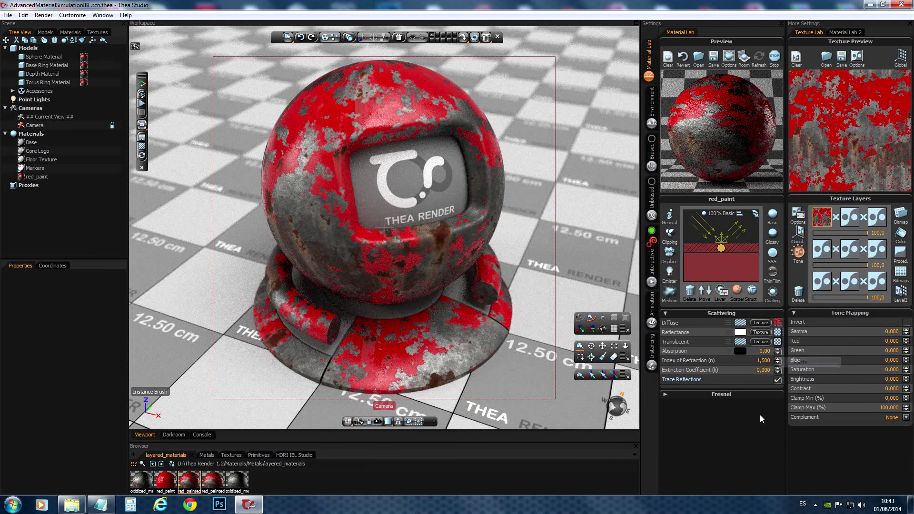
Step: Load red_painted_rusted_metal_roughness_01 into the Glossy layer's Roughness texture
click(741, 271)
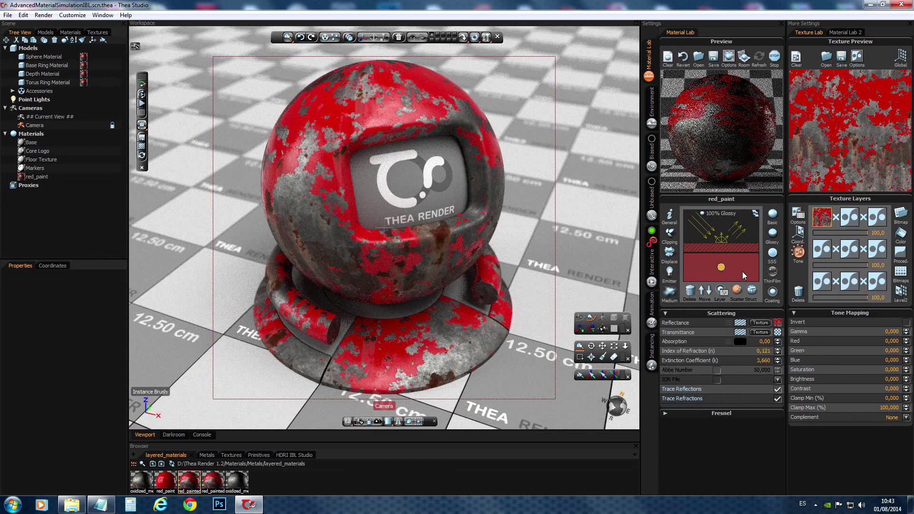
click(751, 289)
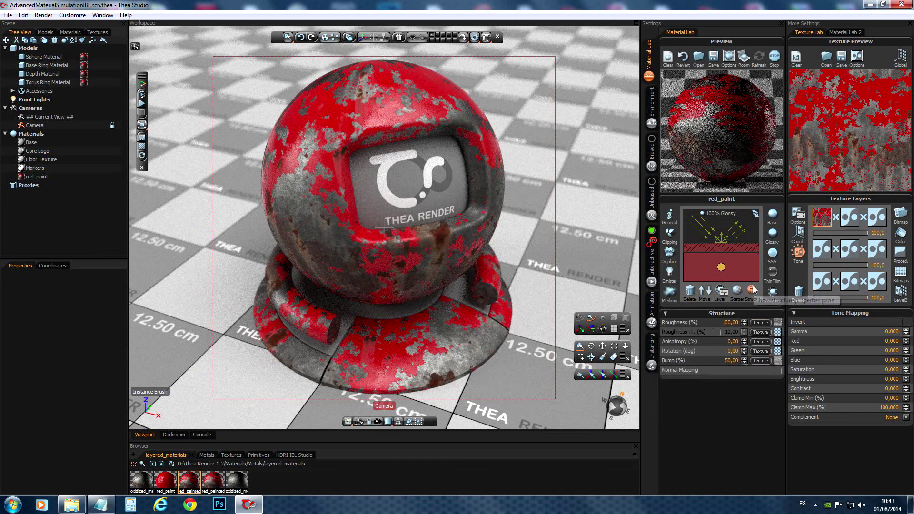
click(760, 323)
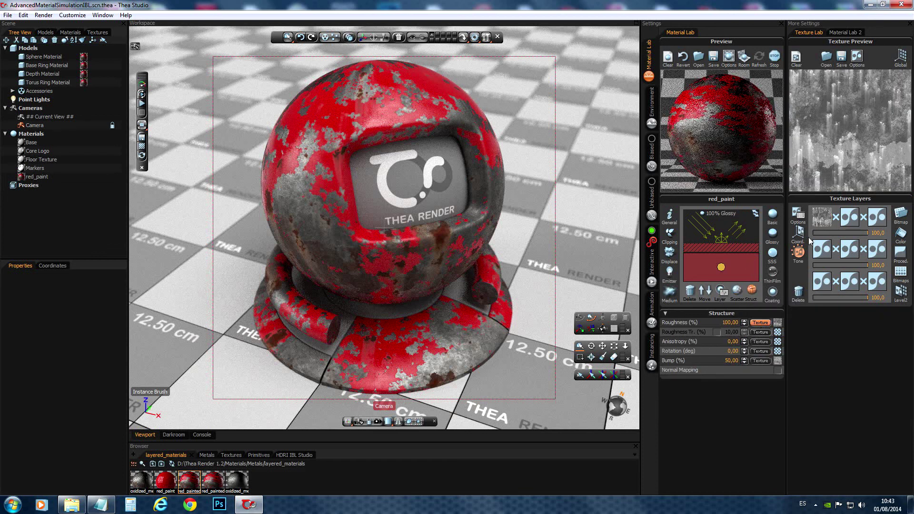
click(903, 215)
click(590, 248)
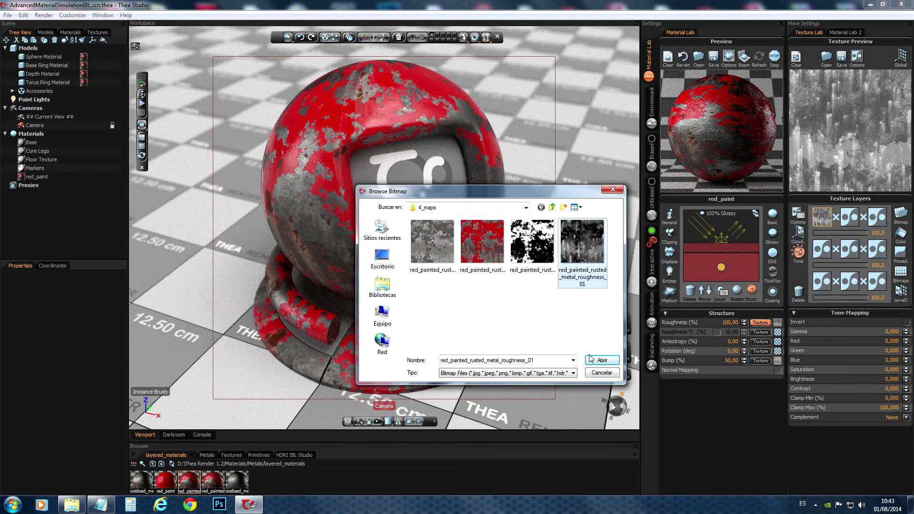
click(591, 359)
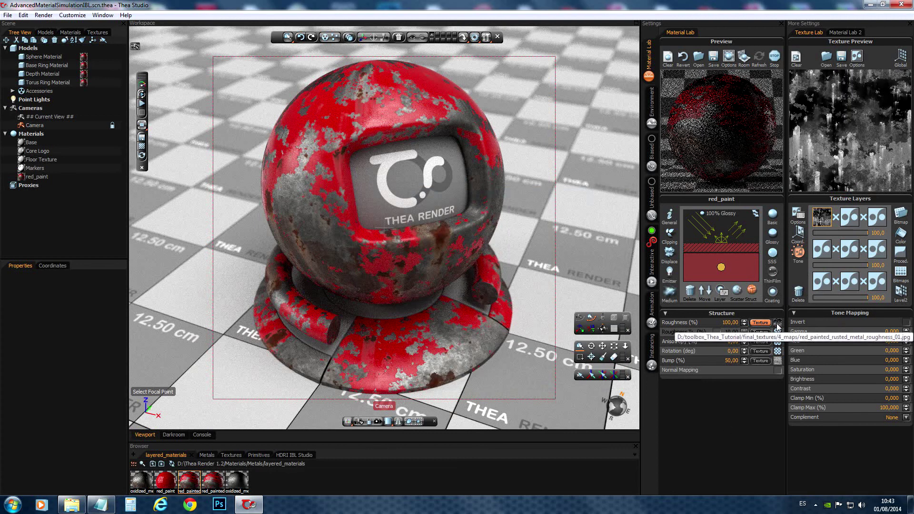
Step: Copy the roughness texture into the Basic layer's Roughness slot
right_click(778, 326)
click(793, 357)
click(750, 247)
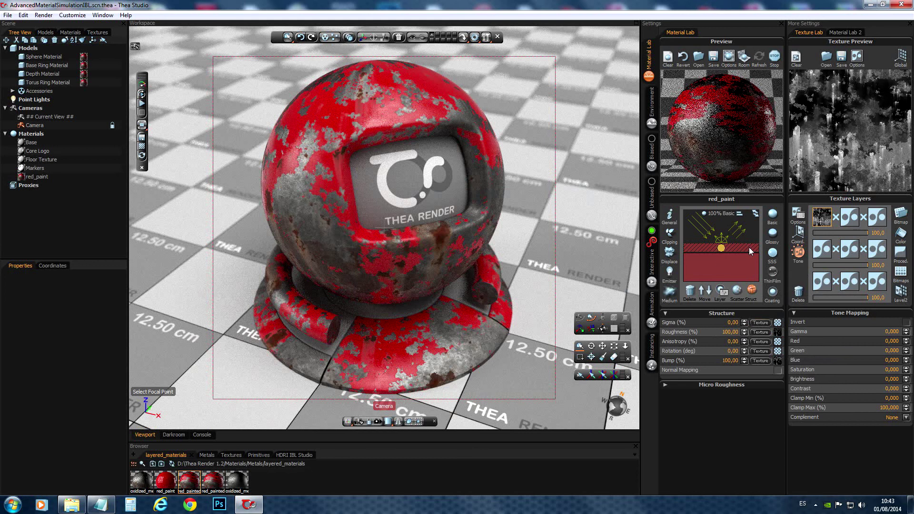
right_click(777, 332)
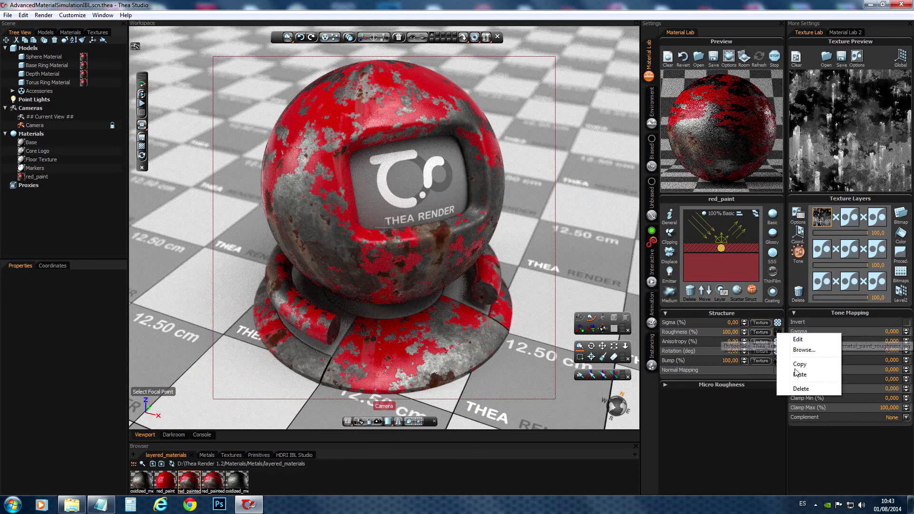
click(798, 374)
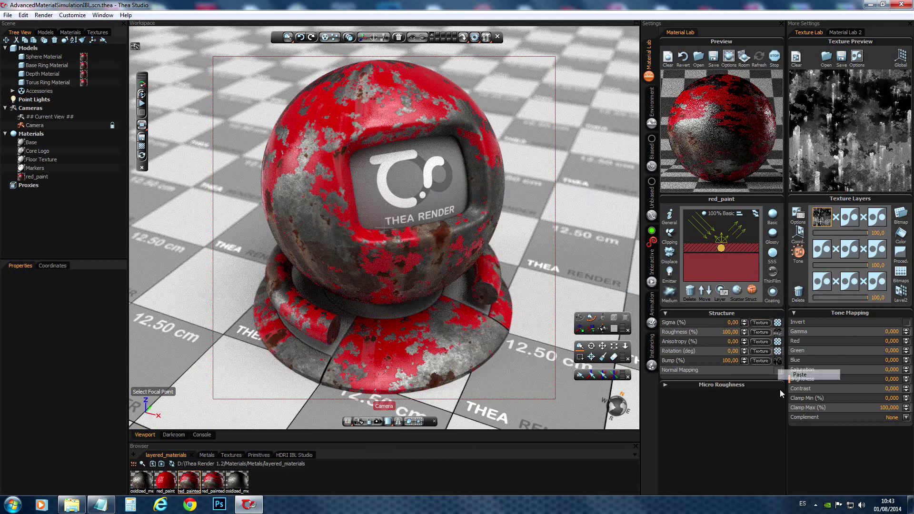
click(749, 269)
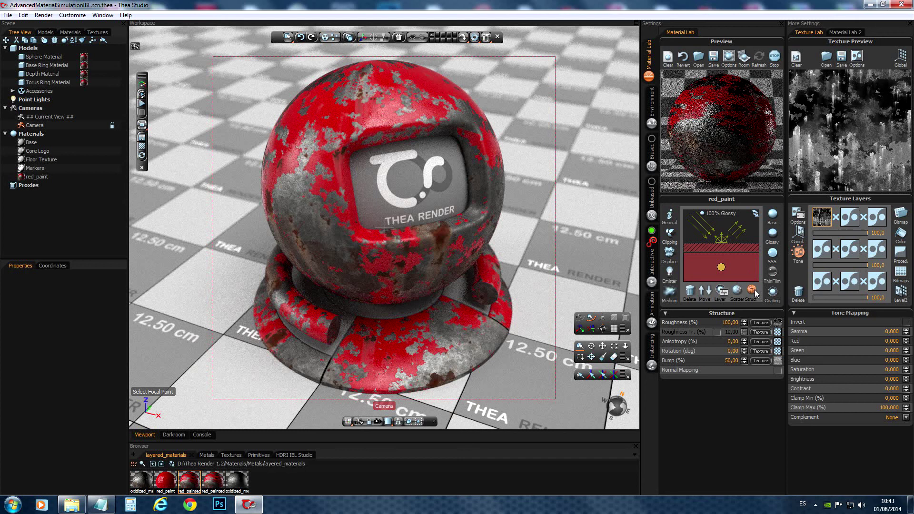
Step: Load the bump map bitmap into the Glossy layer's Bump texture
right_click(777, 361)
click(799, 400)
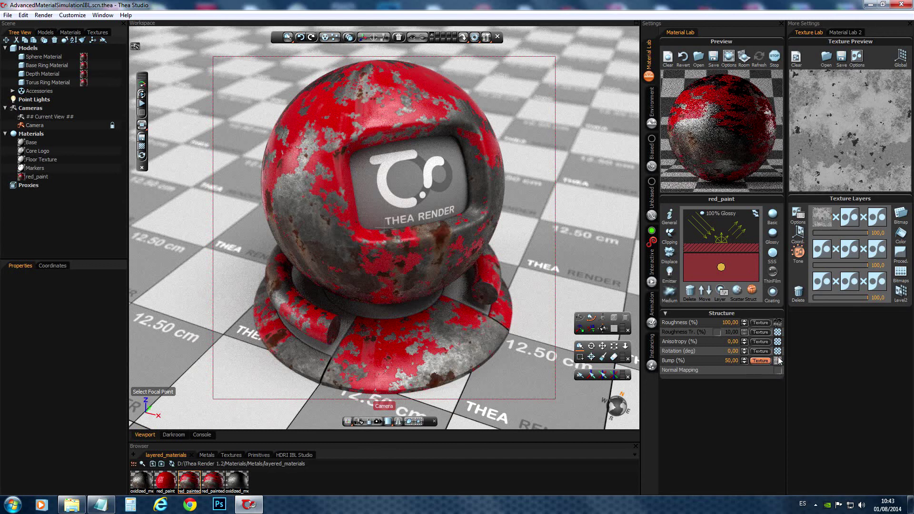
click(898, 216)
click(431, 252)
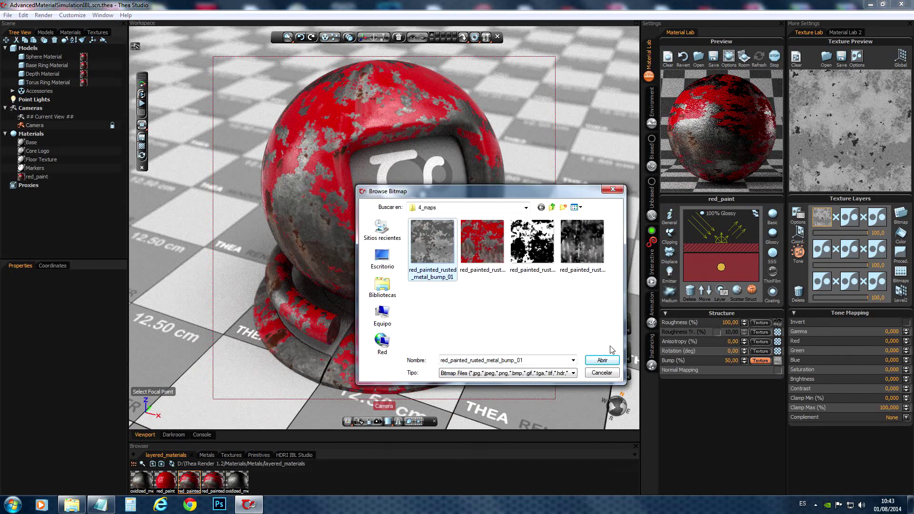
click(602, 361)
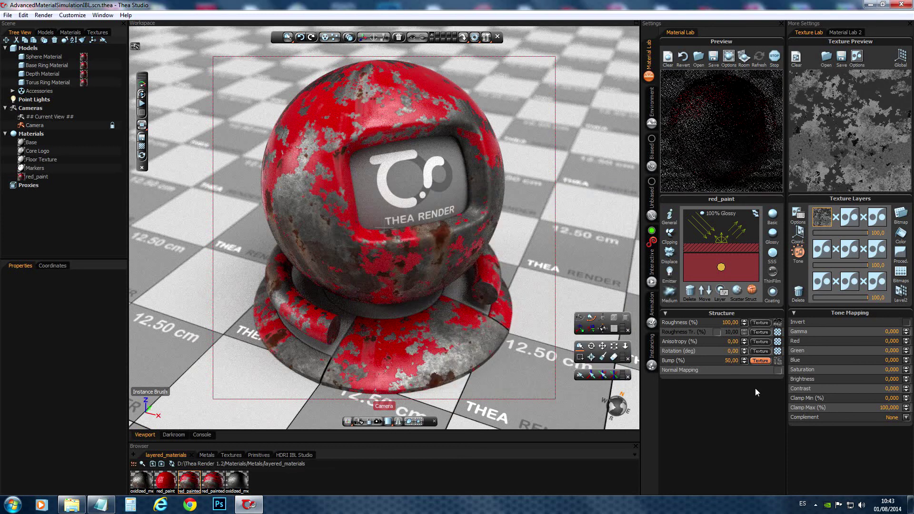
Step: Paste the bump texture into the Basic layer and set its Bump to 50
right_click(778, 360)
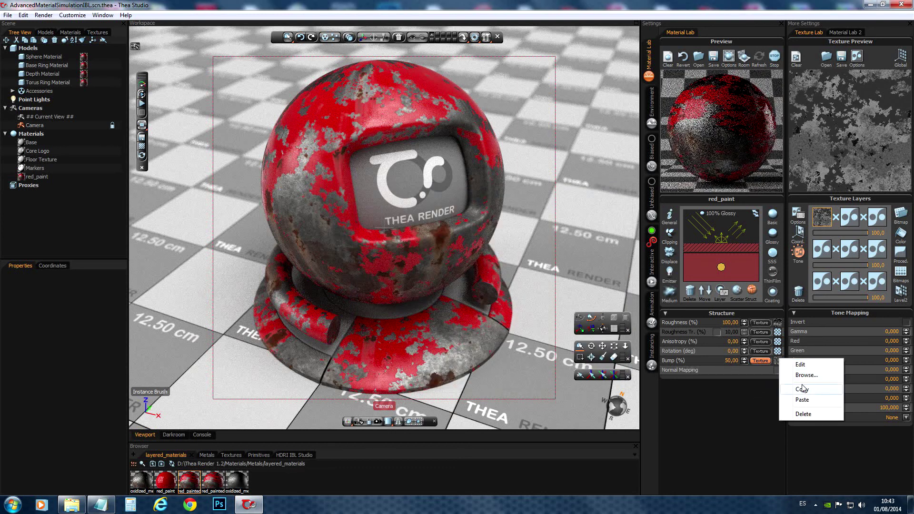
click(801, 389)
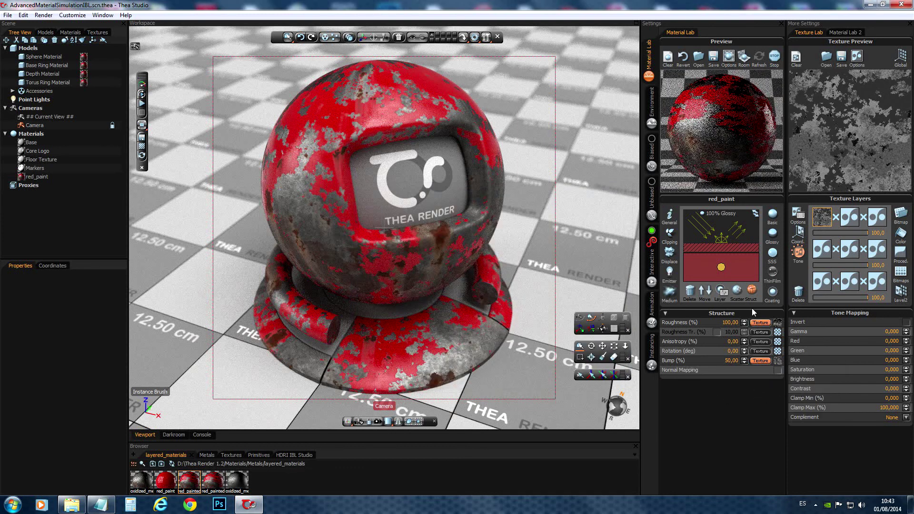
click(738, 246)
right_click(778, 360)
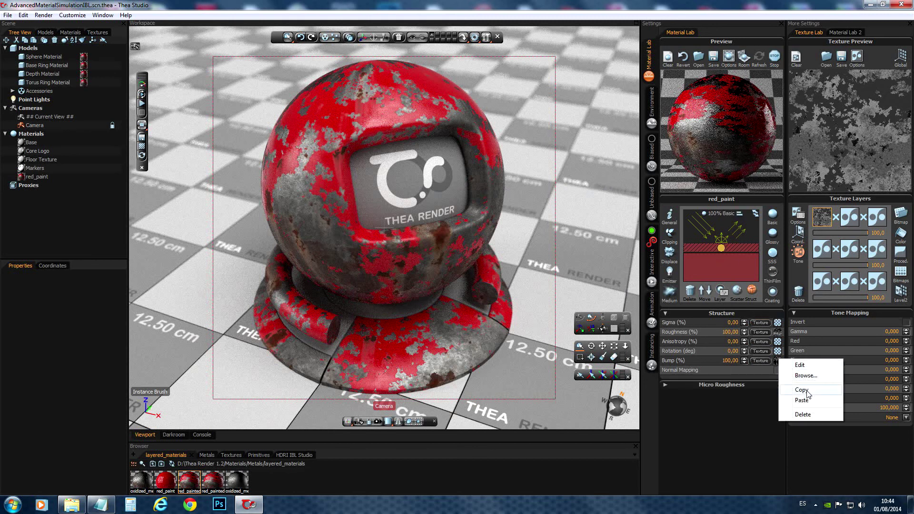
click(805, 400)
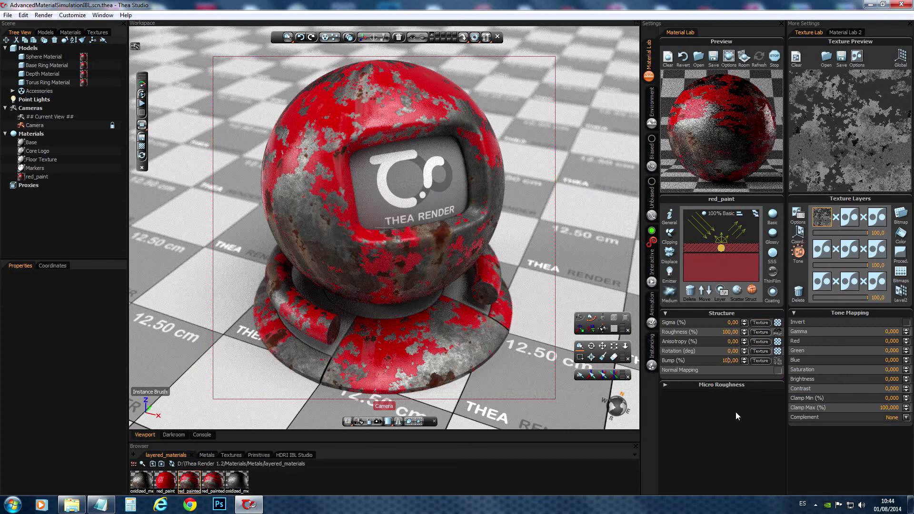
text(0)
key(Return)
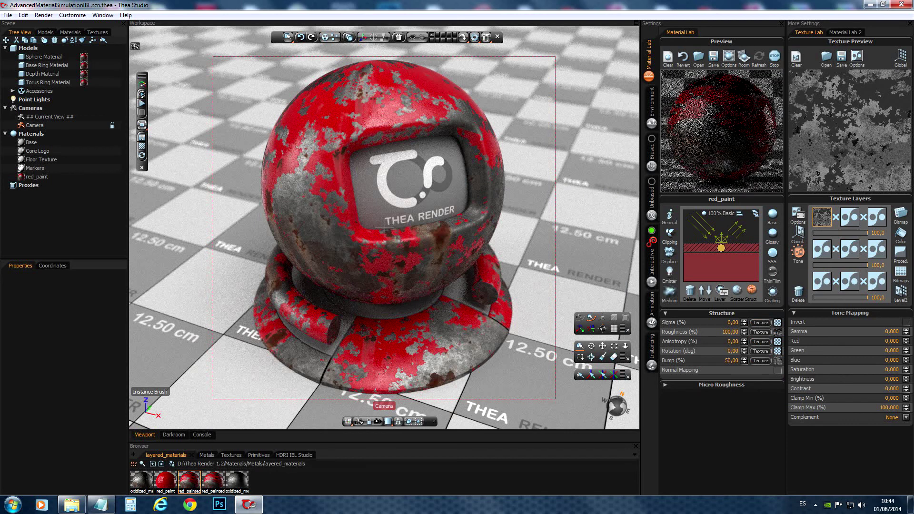
Step: Use red_painted_rusted_metal_mask_01 as the layer Weight texture
click(722, 290)
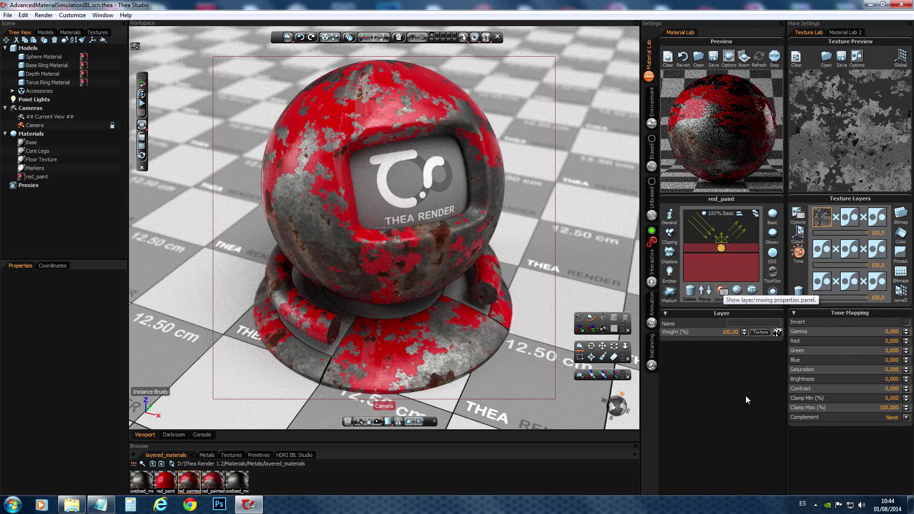
click(761, 332)
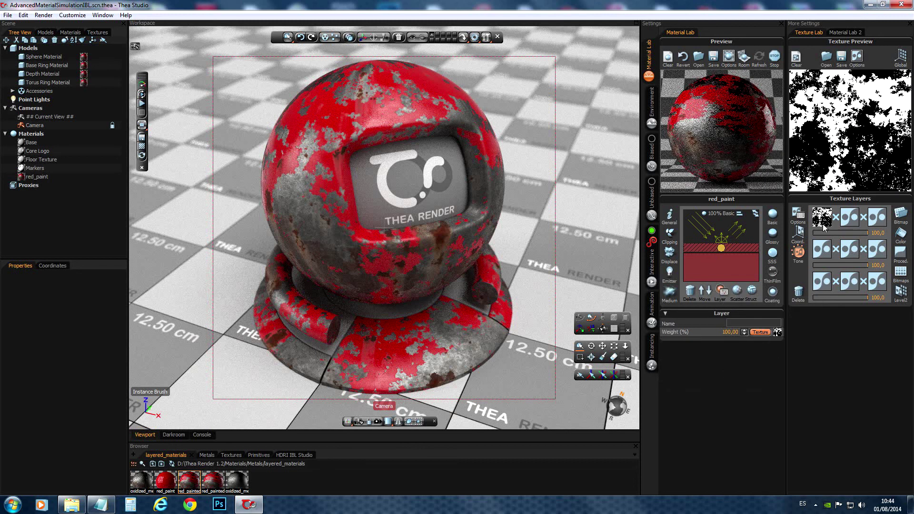
click(900, 214)
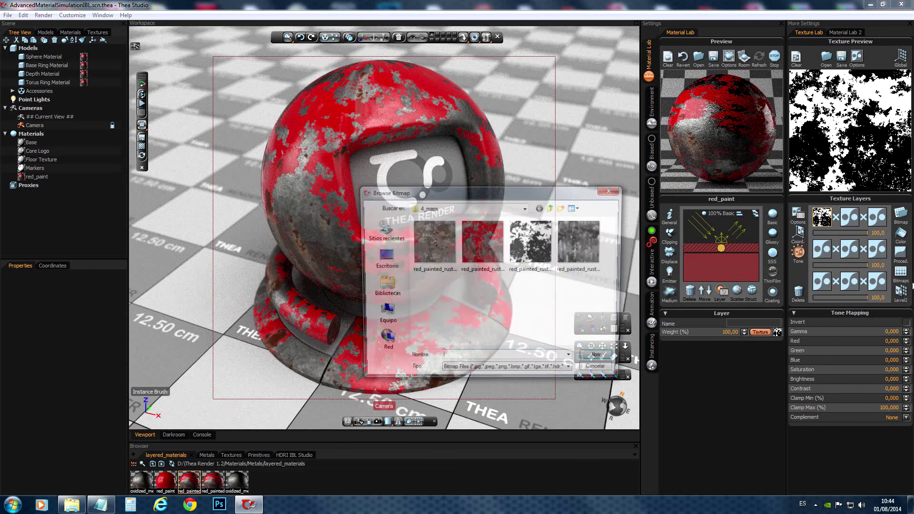
click(527, 247)
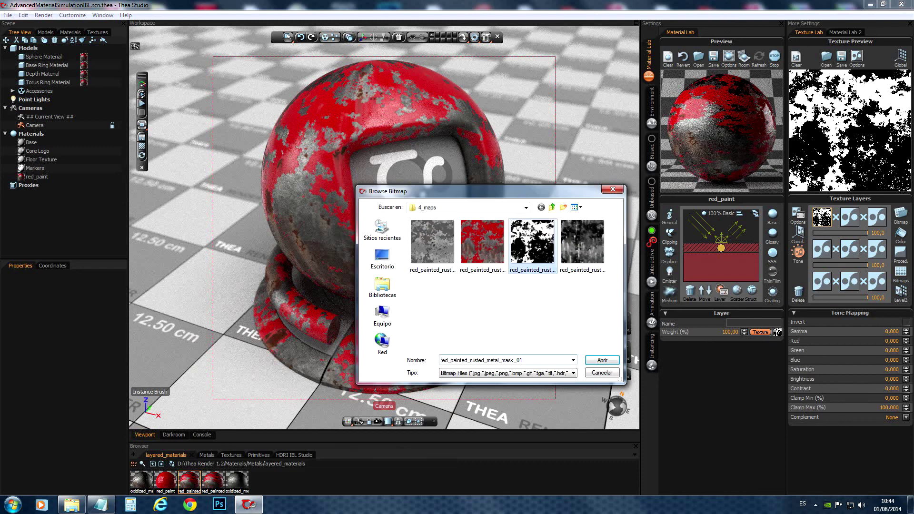
click(601, 360)
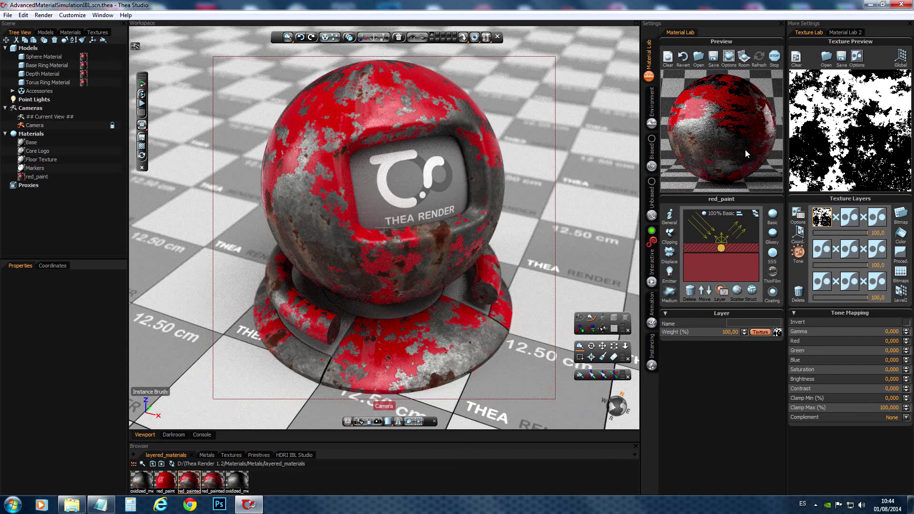
Step: Stop the material preview and start the interactive viewport render of the red-paint sphere
click(775, 56)
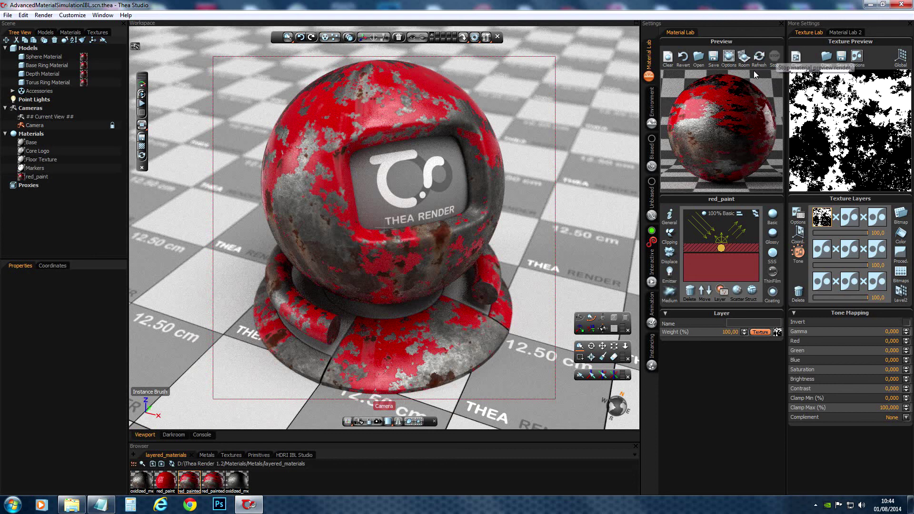
click(141, 94)
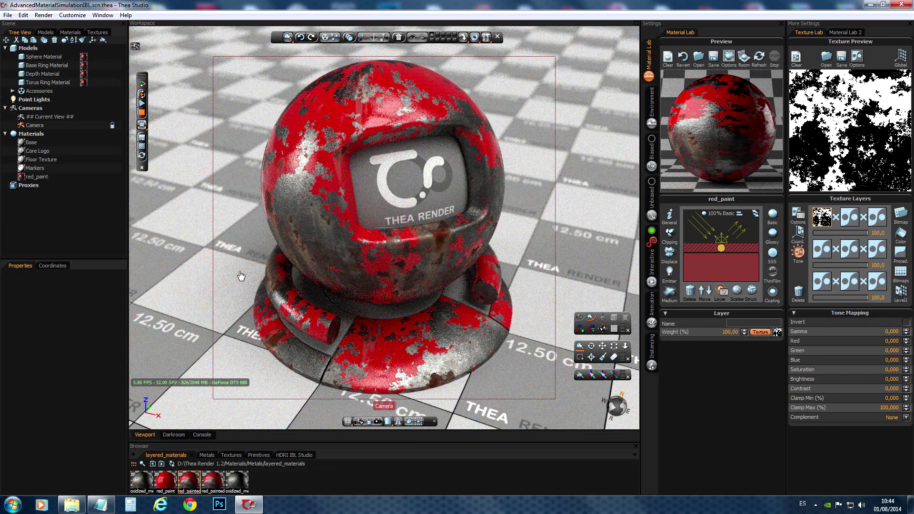
Step: Stop the interactive render once the chipped red paint over rusty metal has refined
click(142, 113)
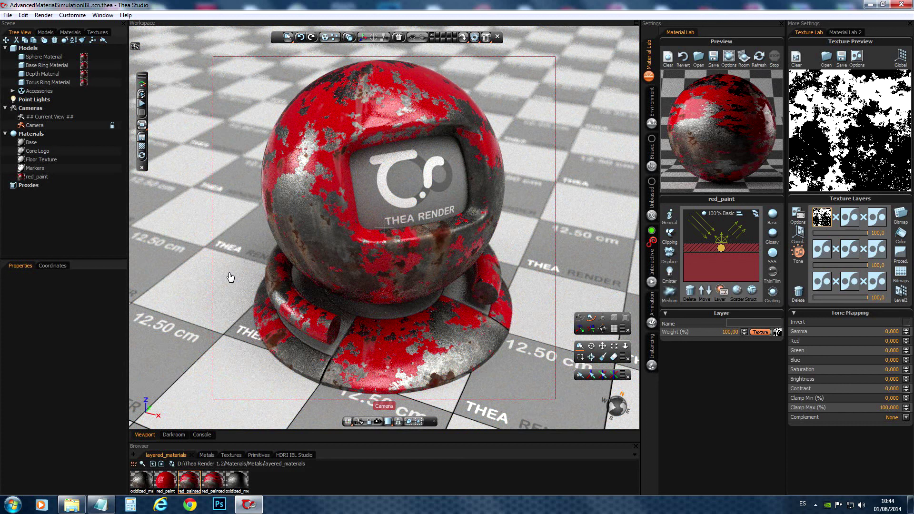